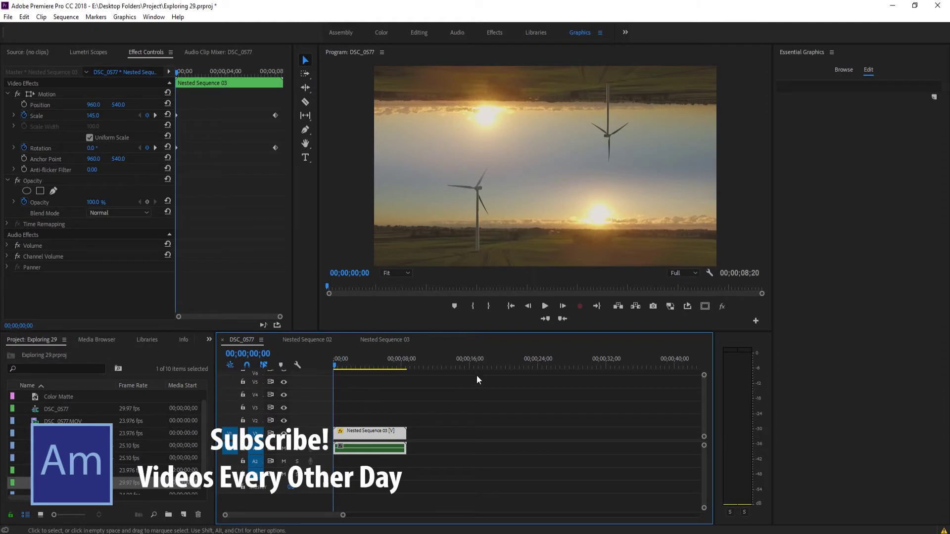
# - Play back the finished effect in an enlarged, full-workspace program preview
pyautogui.click(458, 169)
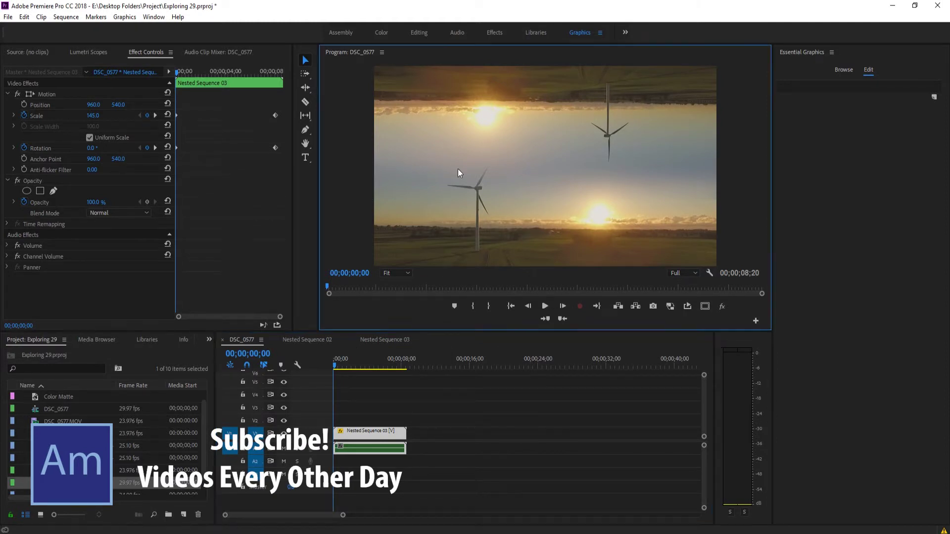
pyautogui.press('`')
pyautogui.press('space')
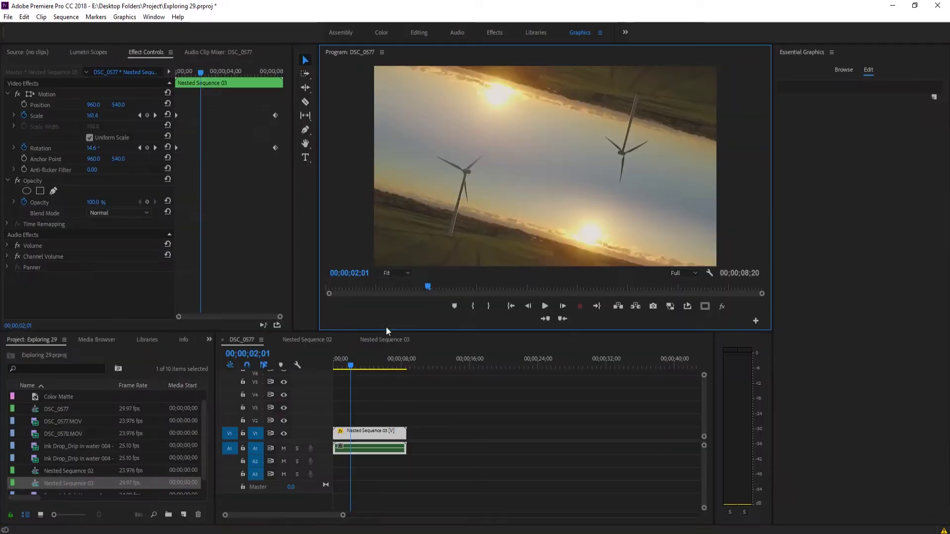
# - Replace Nested Sequence 03 on the timeline with the 668865673.mp4 turbine clip
pyautogui.click(355, 410)
pyautogui.press('Delete')
pyautogui.scroll(-1, 76, 445)
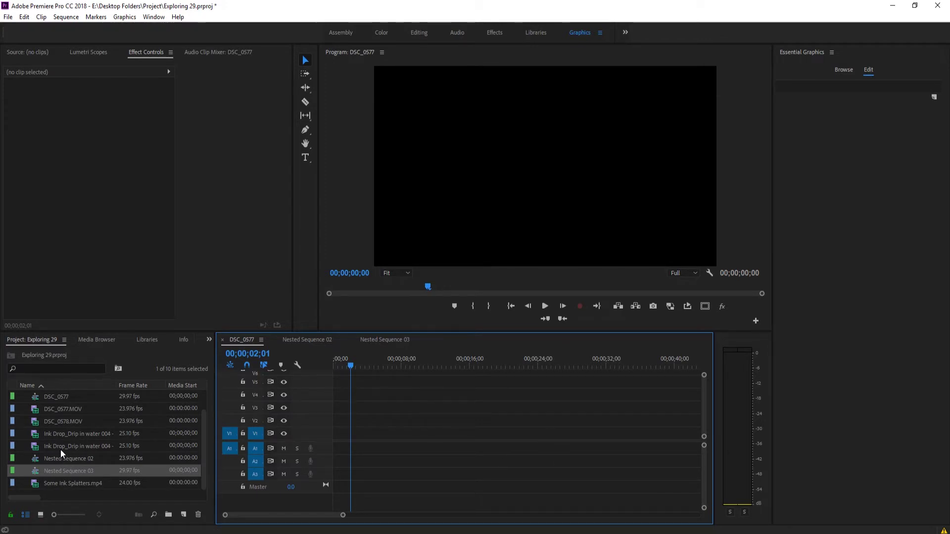
pyautogui.scroll(2, 58, 445)
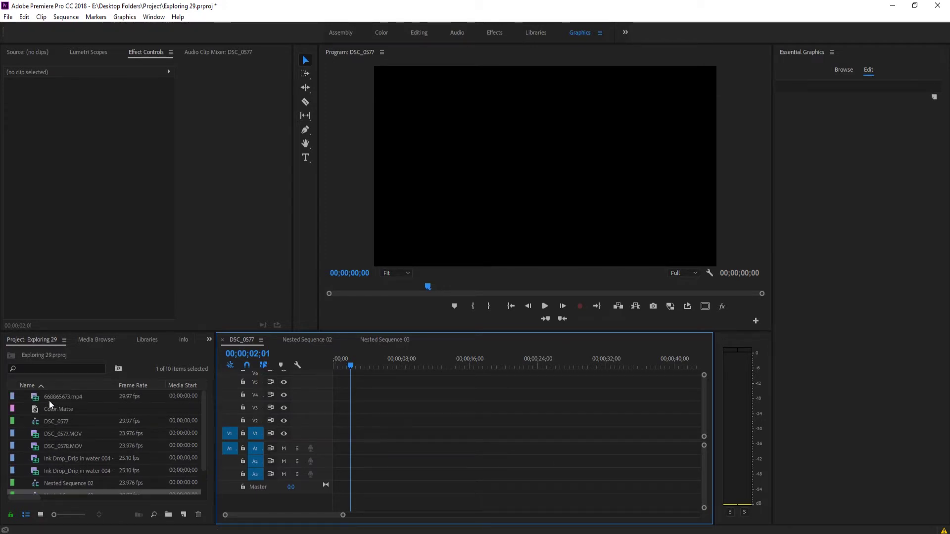
pyautogui.moveTo(49, 398); pyautogui.dragTo(335, 434)
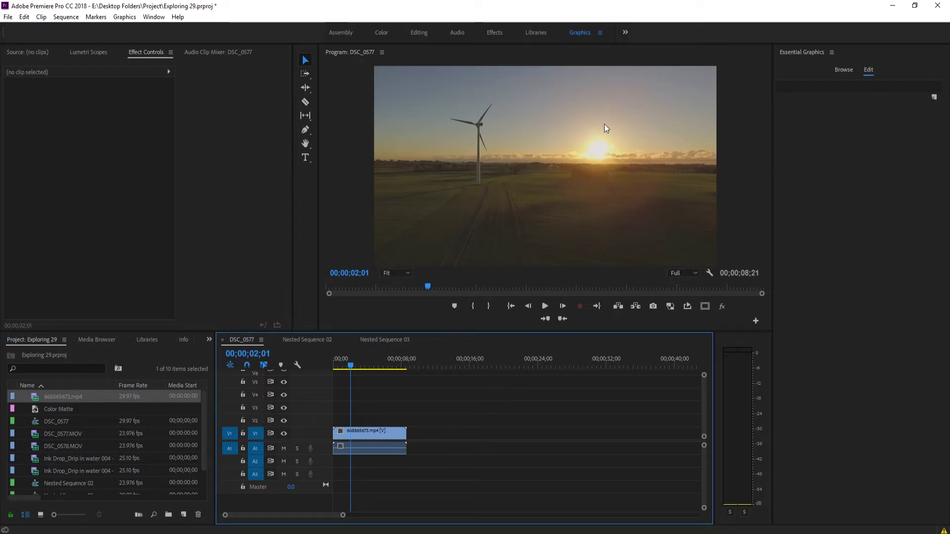
pyautogui.moveTo(378, 366); pyautogui.dragTo(341, 365)
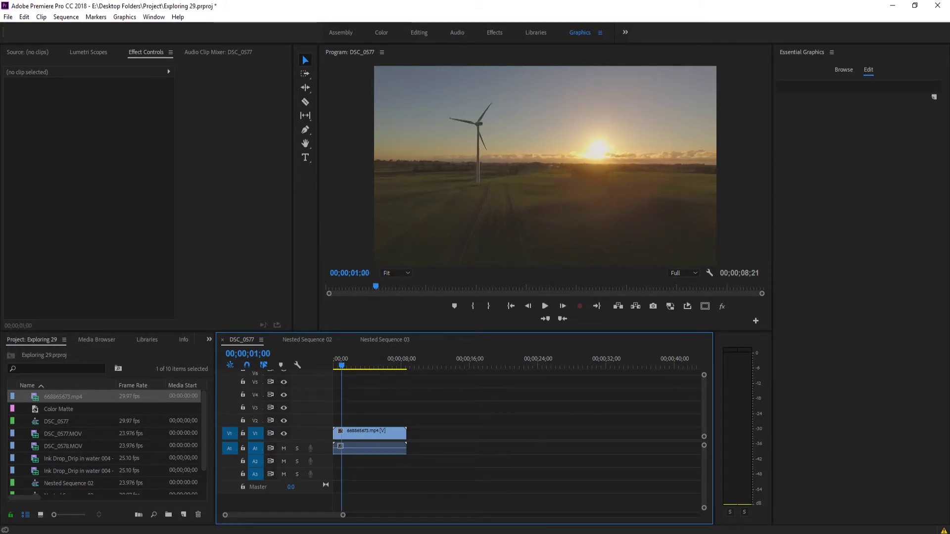
# - Check the Pexels web page the clip came from, then return to Premiere
pyautogui.hotkey('alt', 'Tab')
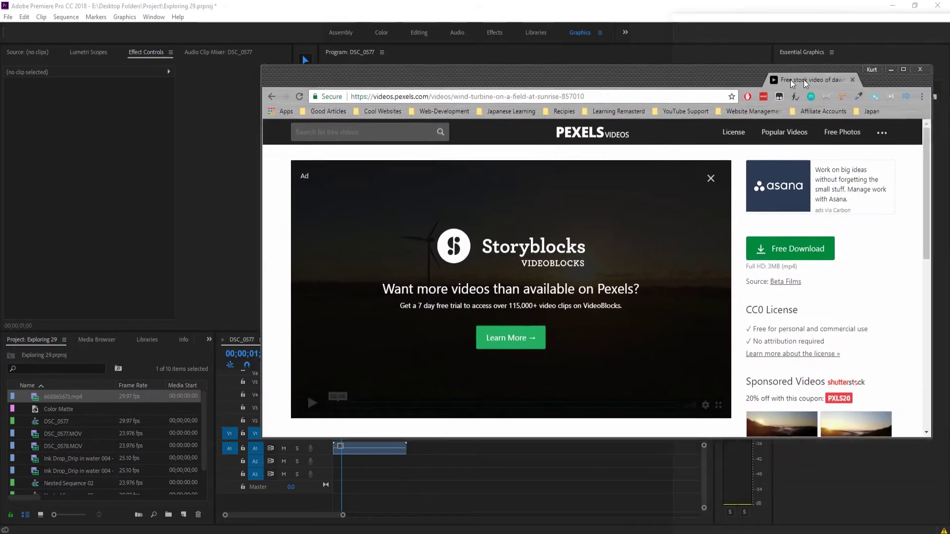
pyautogui.scroll(-2, 359, 391)
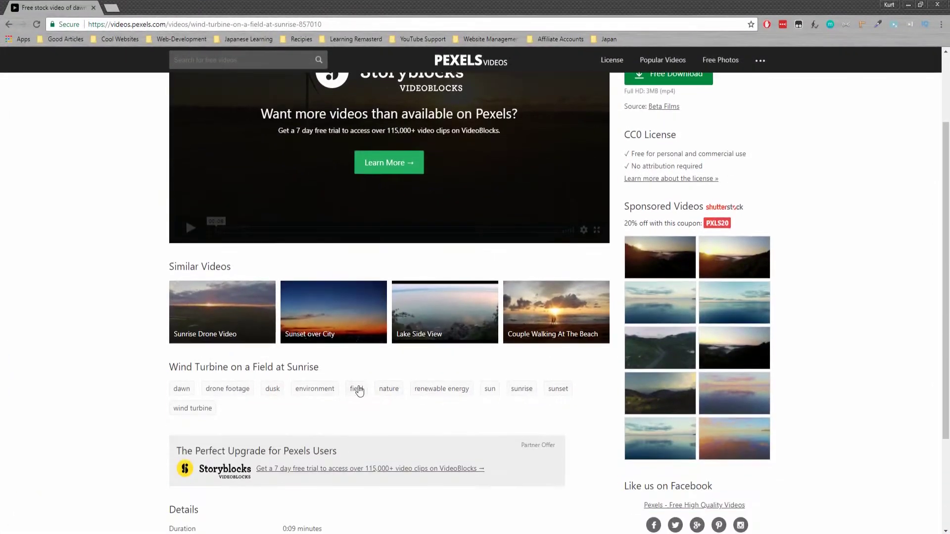
pyautogui.hotkey('alt', 'Tab')
# - Save the project and park the playhead at 00;00;03;14
pyautogui.hotkey('ctrl', 's')
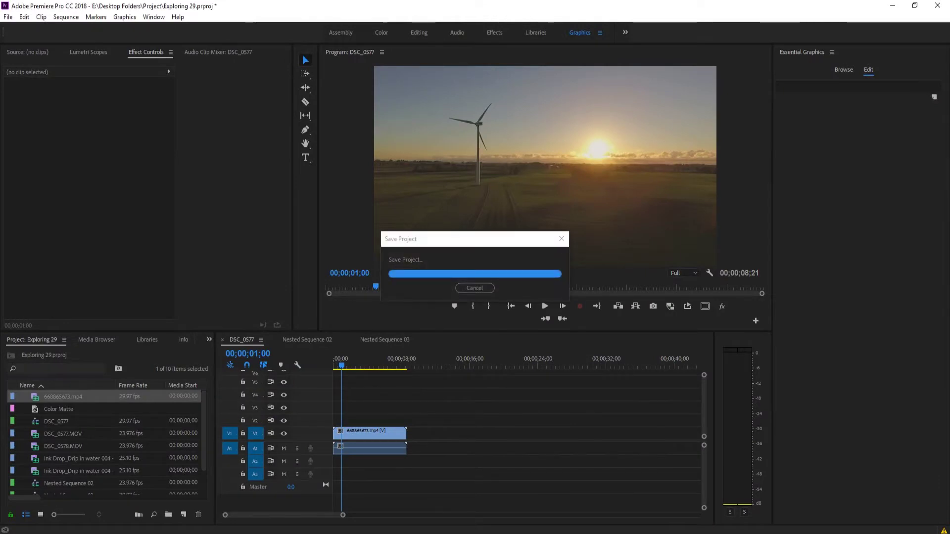
pyautogui.click(363, 367)
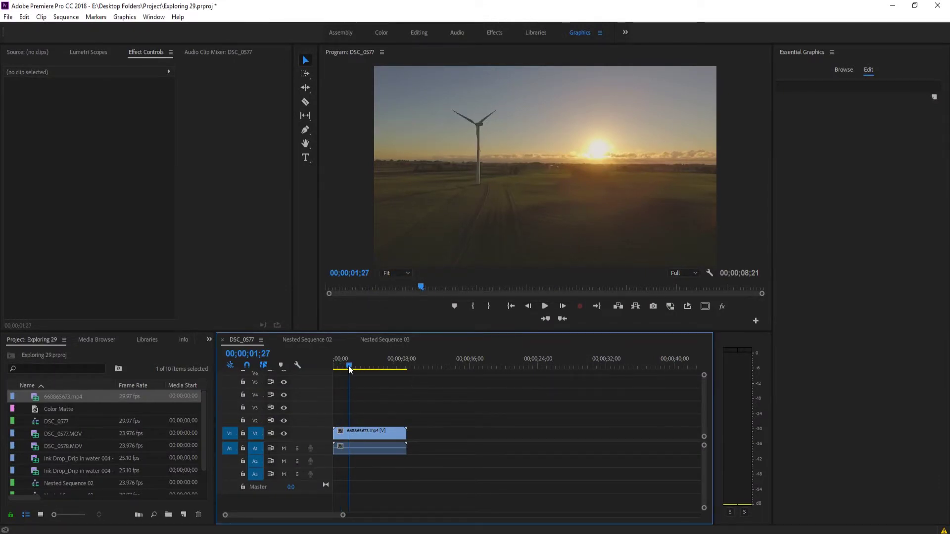
pyautogui.moveTo(363, 367)
pyautogui.mouseDown()
pyautogui.moveTo(334, 365)
pyautogui.moveTo(362, 366)
pyautogui.mouseUp()
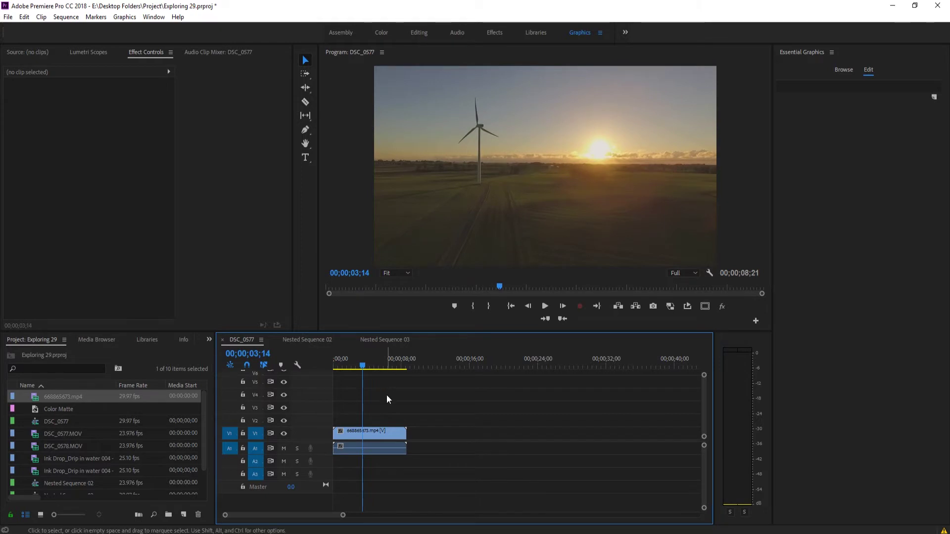
# - Shrink the turbine clip on V1 to Scale 63 and lower it to Position Y 739
pyautogui.click(372, 430)
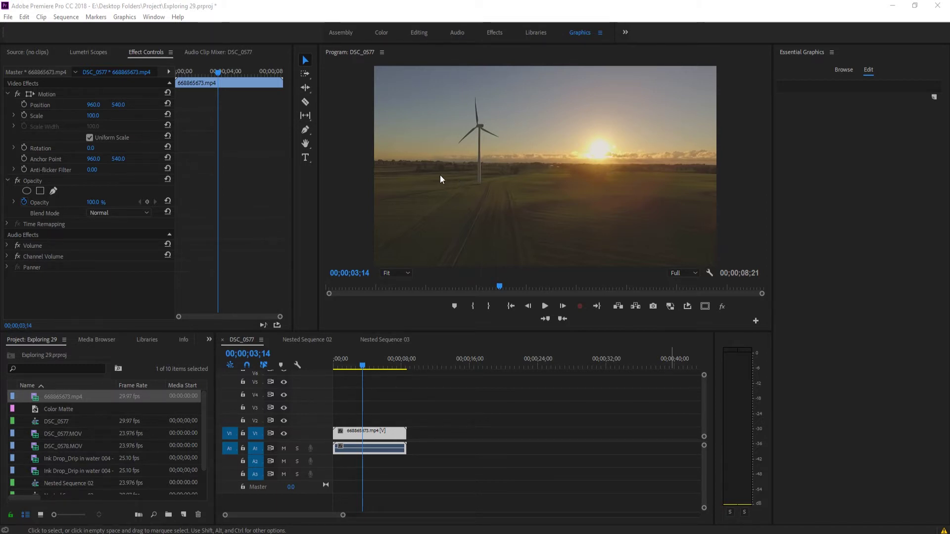
pyautogui.moveTo(100, 115); pyautogui.dragTo(161, 108)
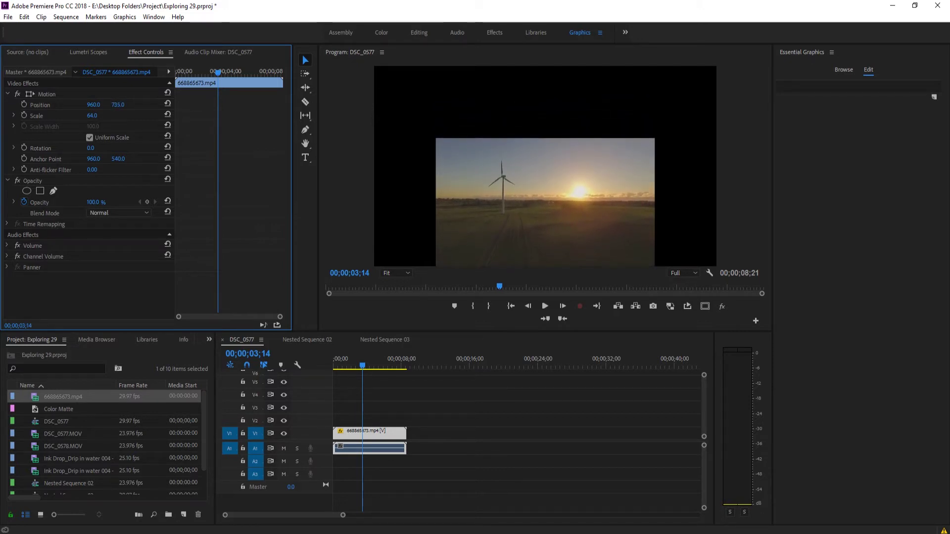
pyautogui.moveTo(92, 115); pyautogui.dragTo(121, 108)
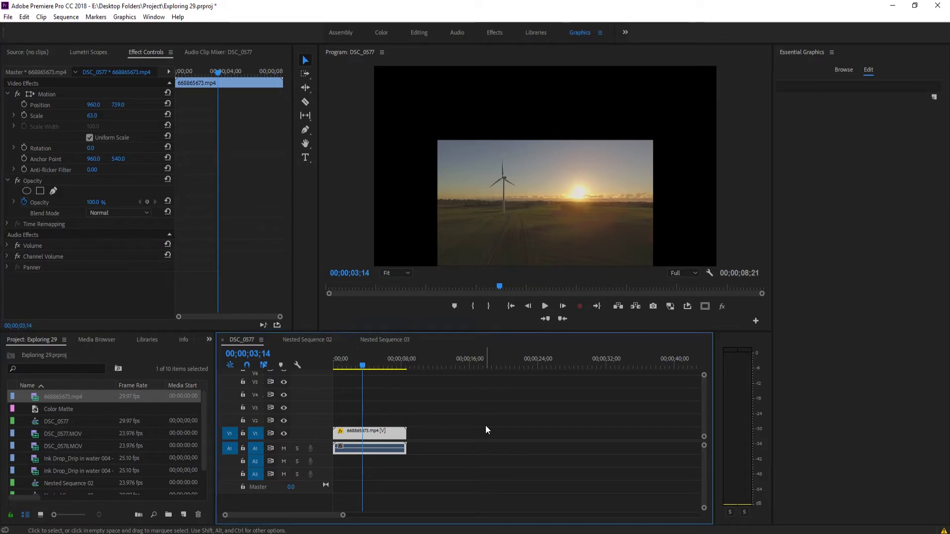
# - Duplicate the turbine clip onto V2 and rotate the copy 180°
pyautogui.moveTo(406, 433); pyautogui.dragTo(384, 422)
pyautogui.click(385, 431)
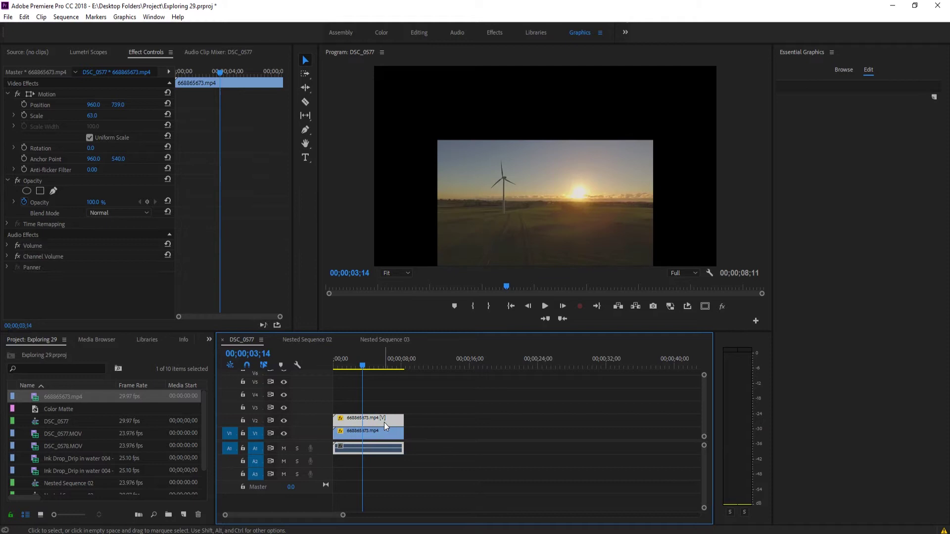
pyautogui.click(91, 148)
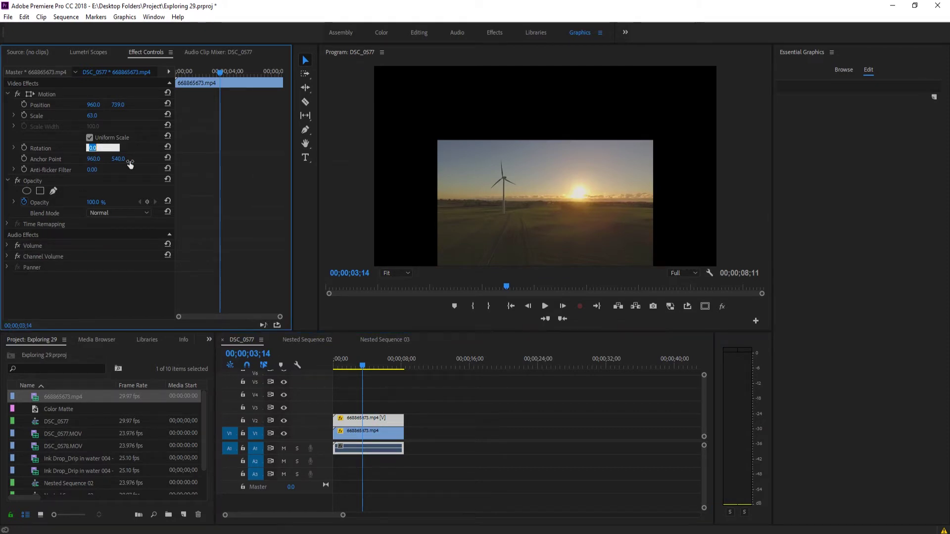
pyautogui.press('Return')
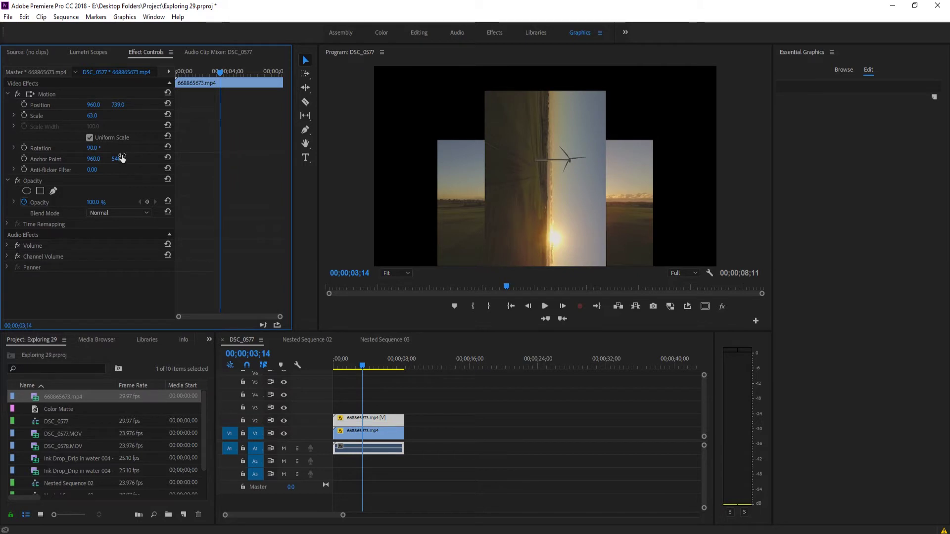
pyautogui.click(94, 143)
pyautogui.write('180')
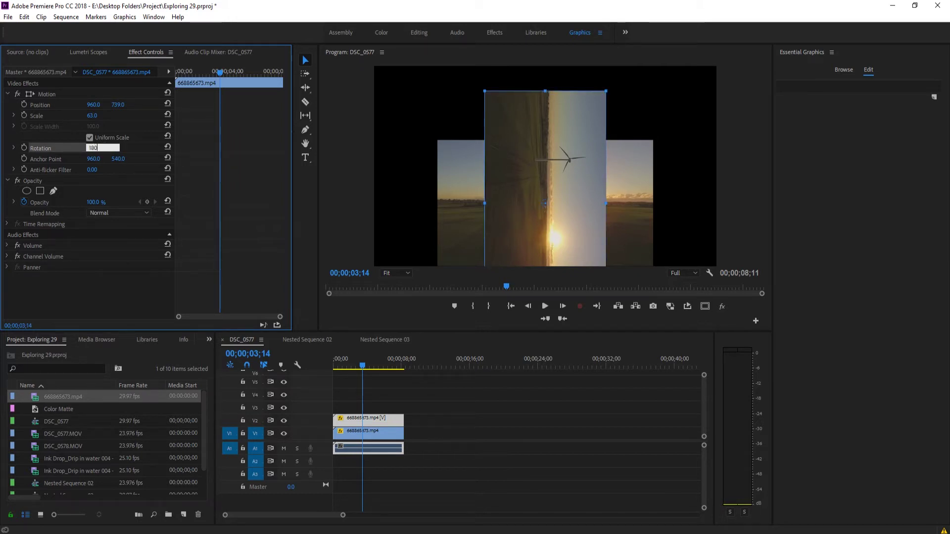
pyautogui.press('Return')
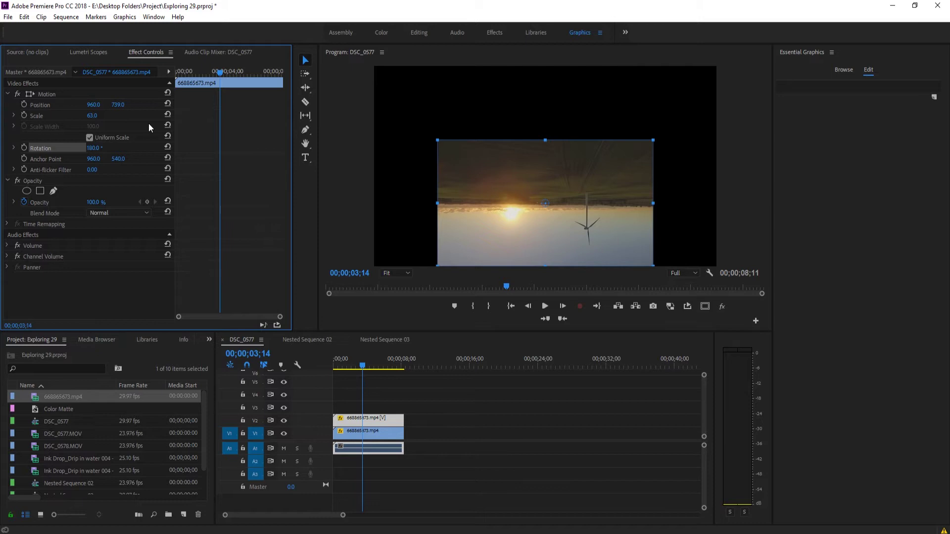
# - Raise the flipped copy to Position Y 338 so it mirrors above the original
pyautogui.moveTo(118, 104); pyautogui.dragTo(41, 104)
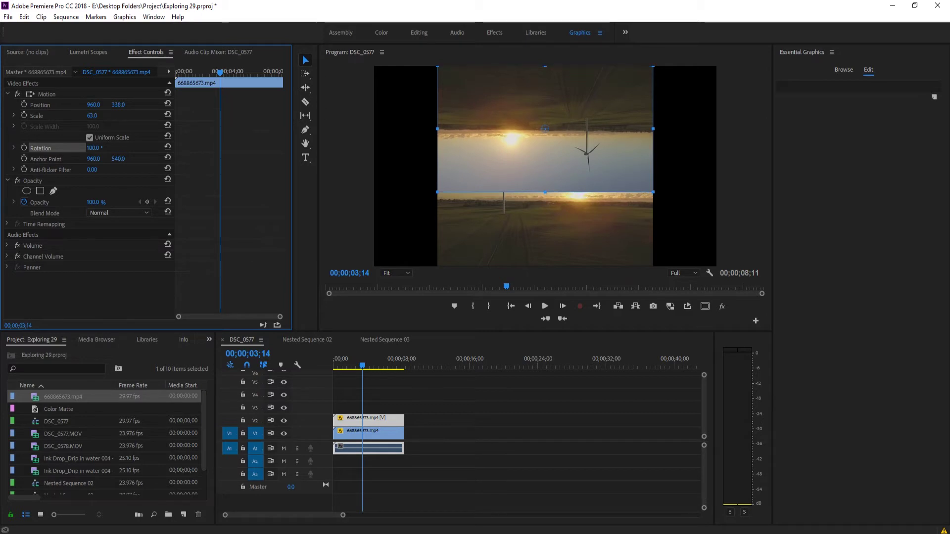
pyautogui.click(456, 420)
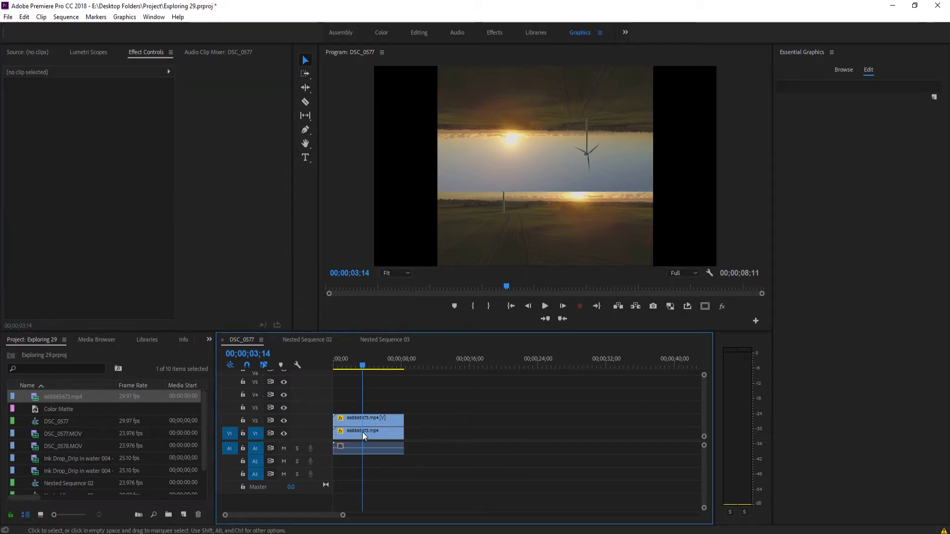
pyautogui.click(369, 417)
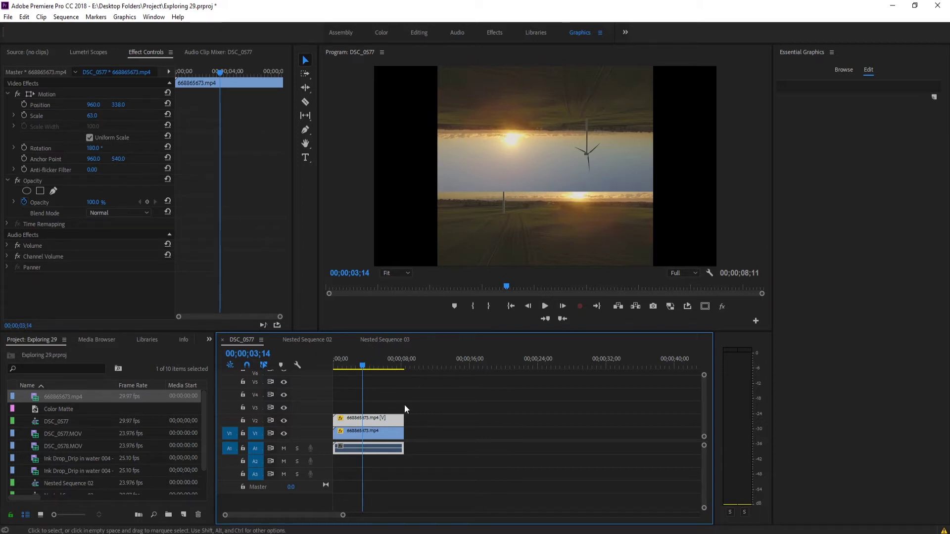
# - Add an inverted rectangular opacity mask to the flipped V2 copy
pyautogui.click(43, 189)
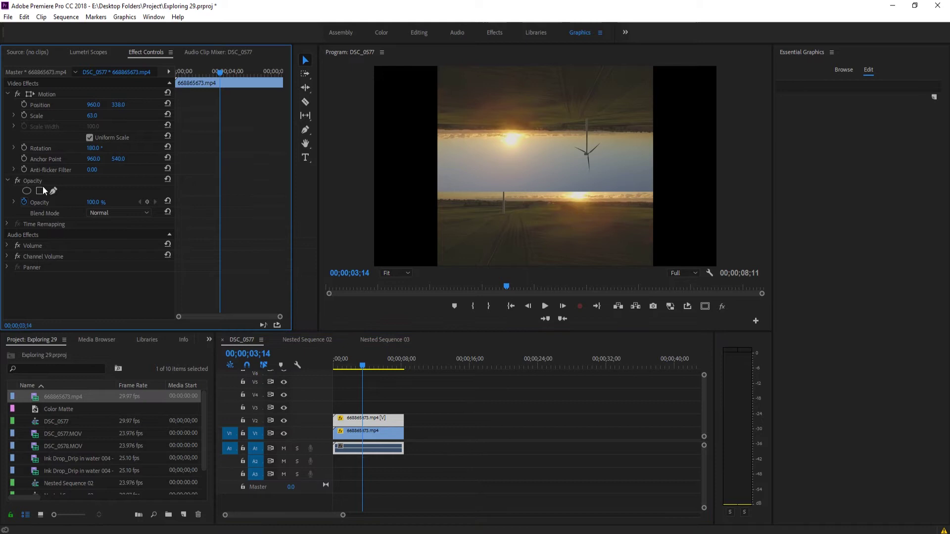
pyautogui.click(40, 191)
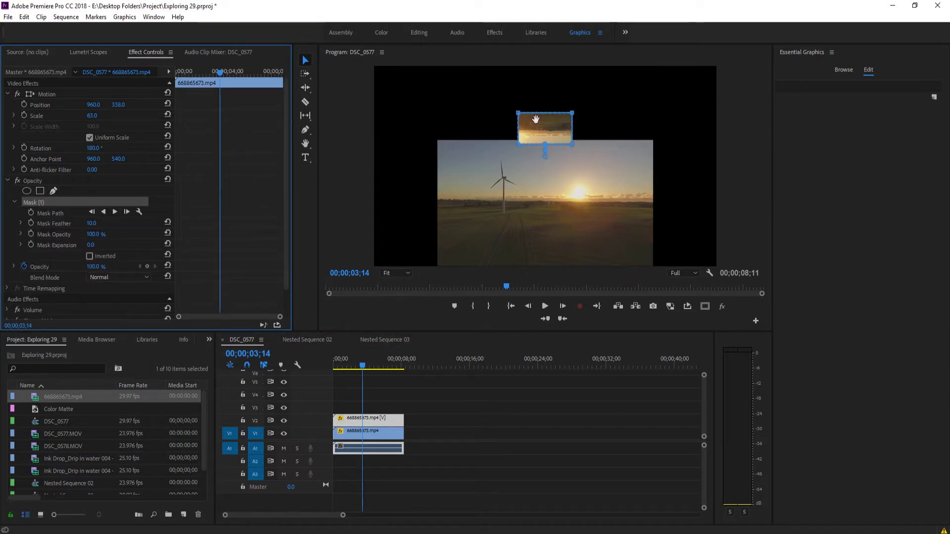
pyautogui.click(519, 140)
pyautogui.moveTo(518, 140); pyautogui.dragTo(461, 185)
pyautogui.click(89, 256)
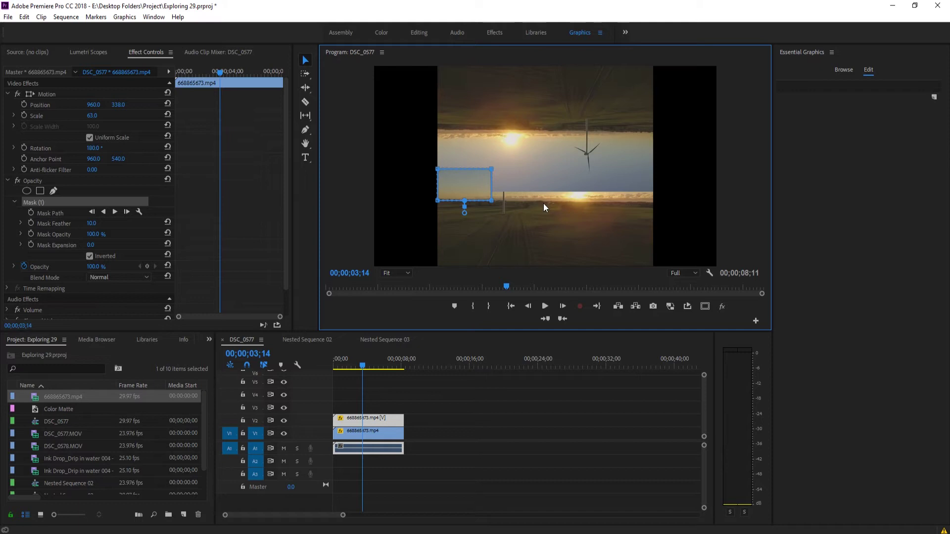
# - Stretch the mask's right-hand corners out to the frame edge, forming a full-width band
pyautogui.moveTo(455, 183); pyautogui.dragTo(455, 186)
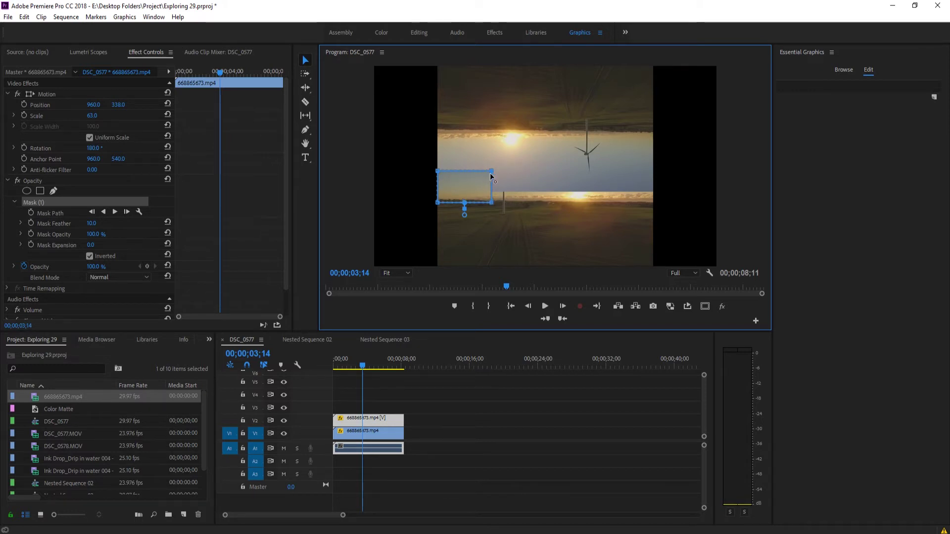
pyautogui.moveTo(491, 174); pyautogui.dragTo(654, 169)
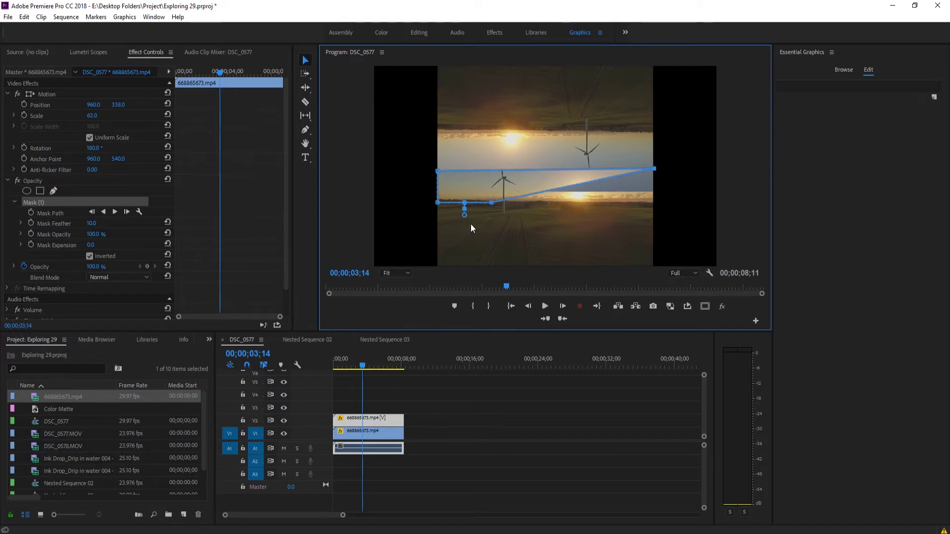
pyautogui.moveTo(492, 203); pyautogui.dragTo(653, 203)
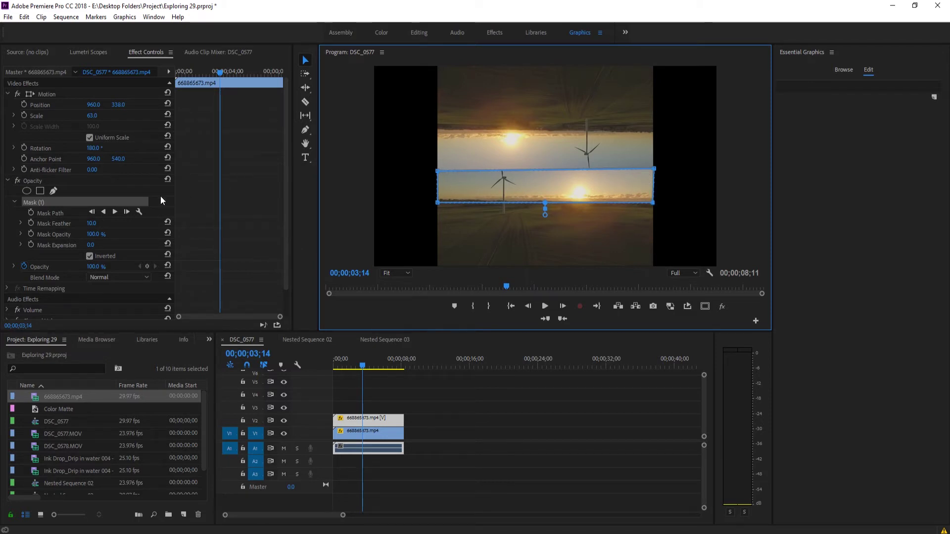
# - Feather the mask to about 277, checking the blend with the clip deselected
pyautogui.moveTo(92, 223); pyautogui.dragTo(164, 223)
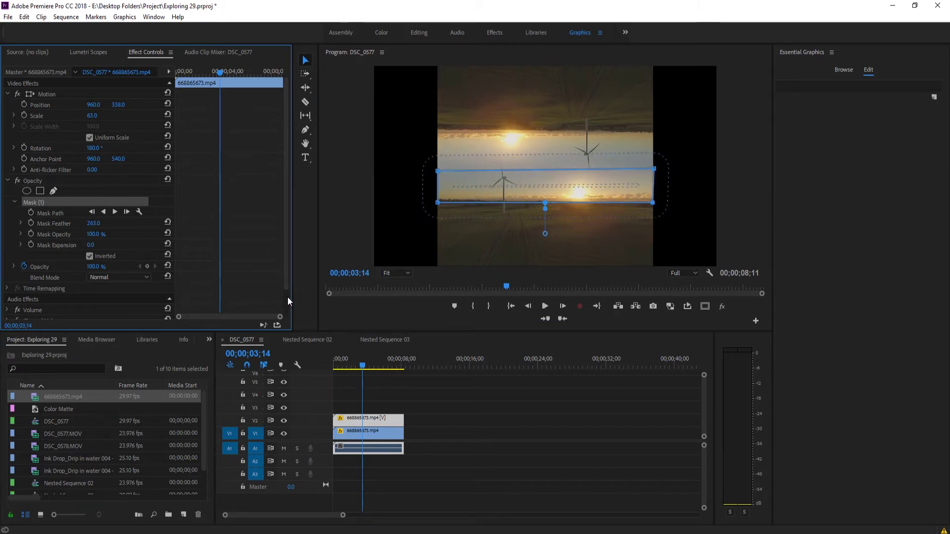
pyautogui.click(558, 246)
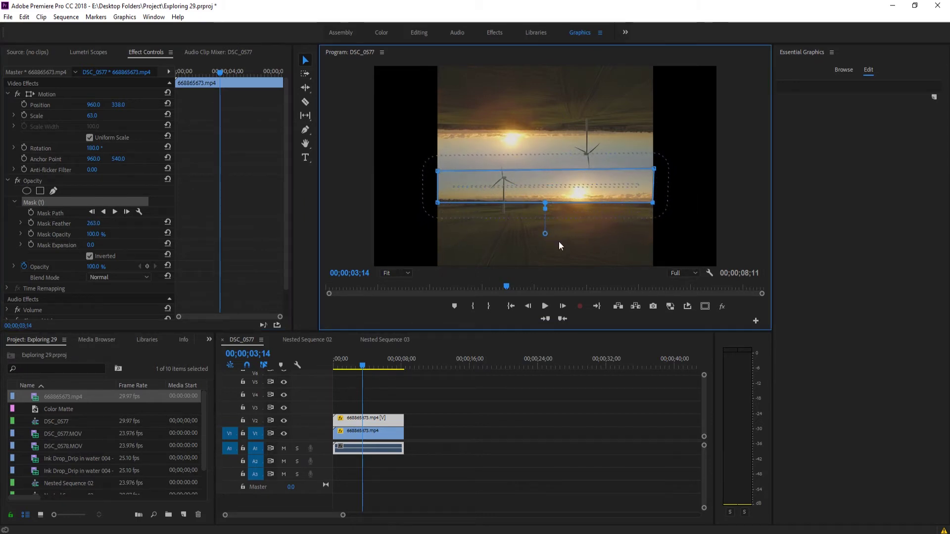
pyautogui.click(507, 428)
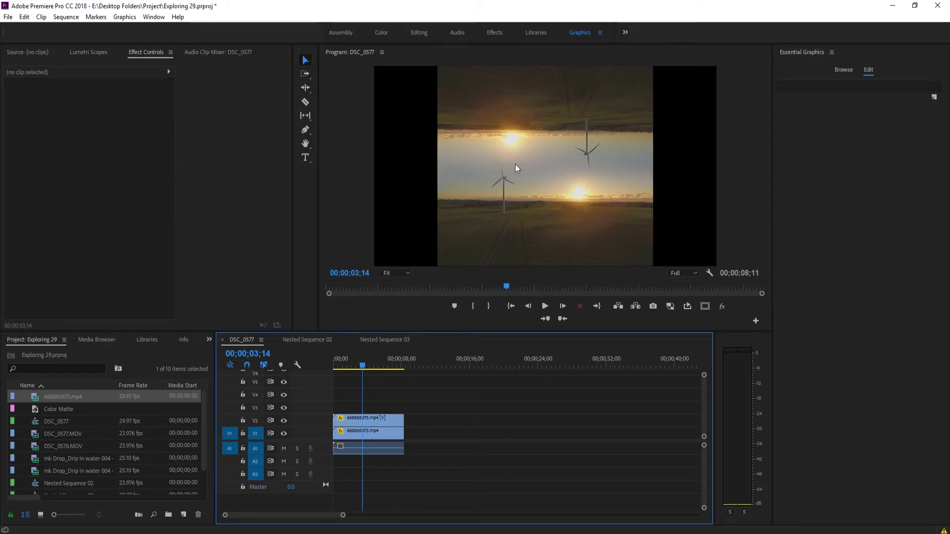
pyautogui.click(384, 415)
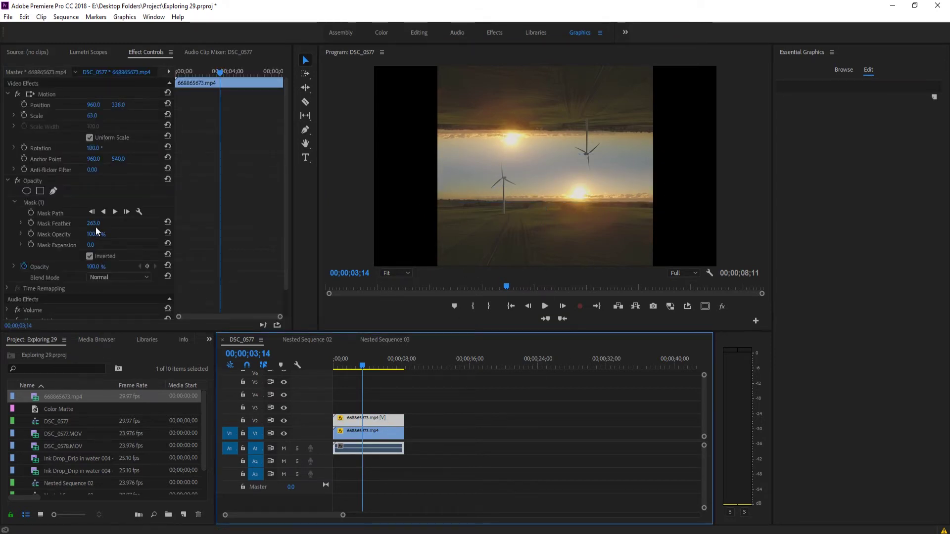
pyautogui.moveTo(93, 223)
pyautogui.mouseDown()
pyautogui.moveTo(74, 223)
pyautogui.moveTo(99, 223)
pyautogui.mouseUp()
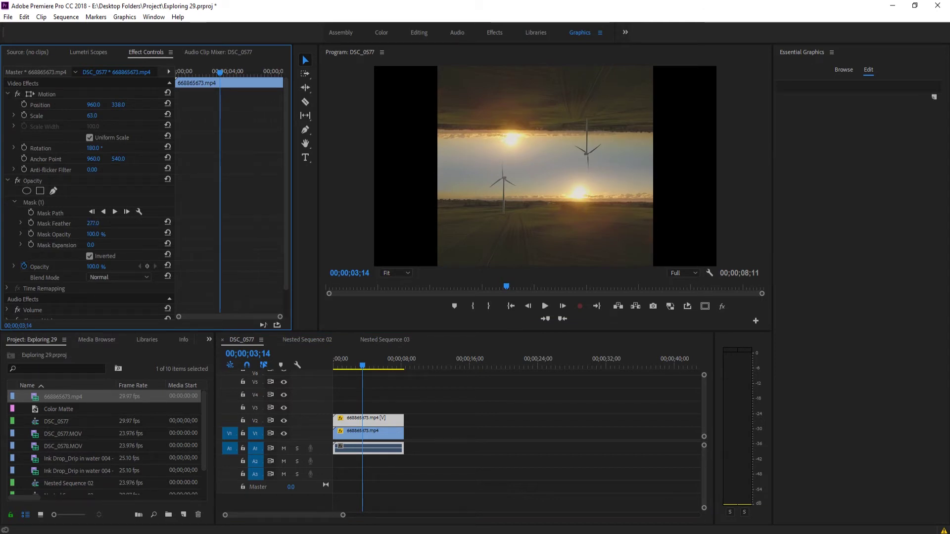
pyautogui.click(498, 435)
pyautogui.click(367, 420)
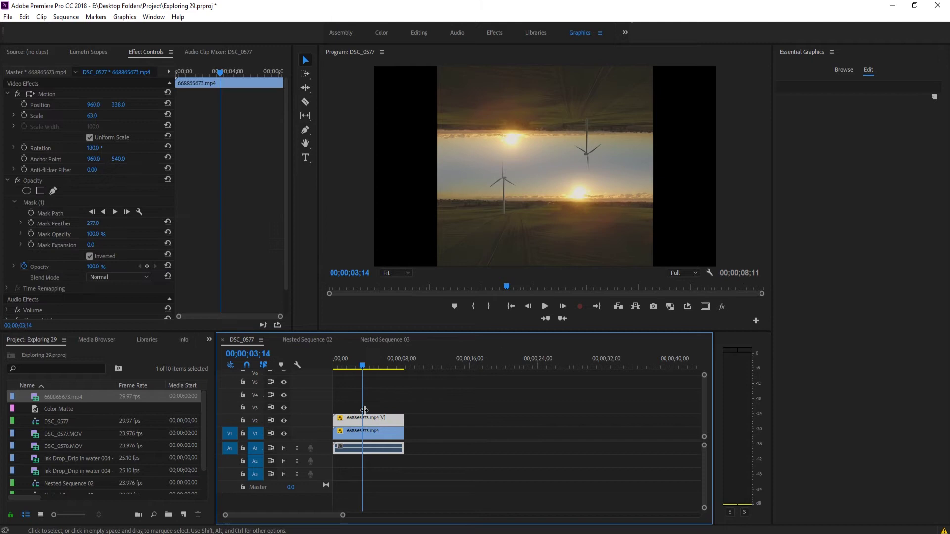
# - Shift the mask band slightly upward and preview the mirrored sunset blend
pyautogui.click(43, 212)
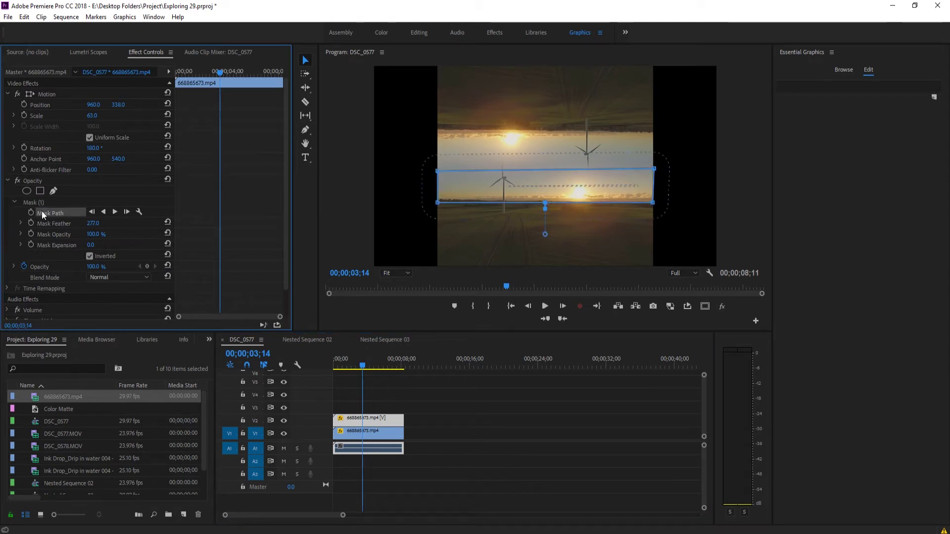
pyautogui.moveTo(561, 176); pyautogui.dragTo(548, 193)
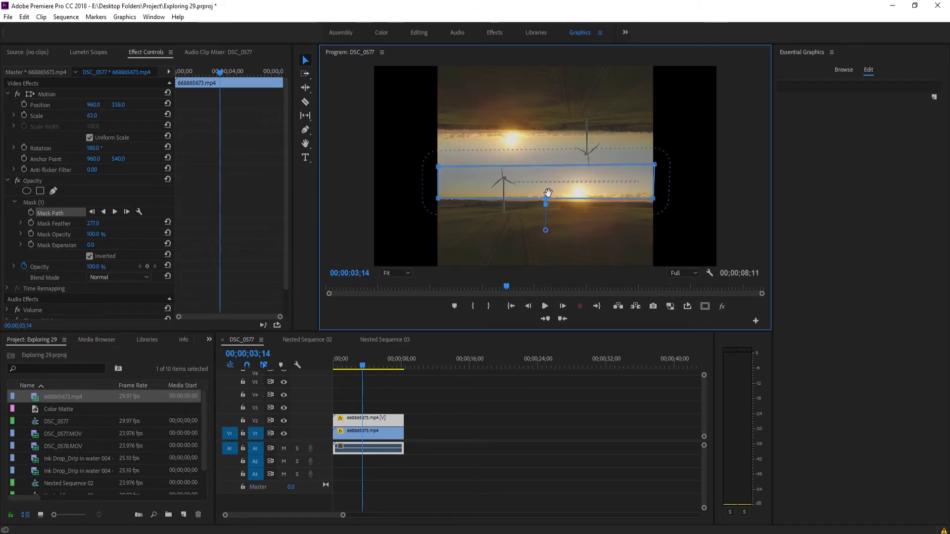
pyautogui.click(509, 351)
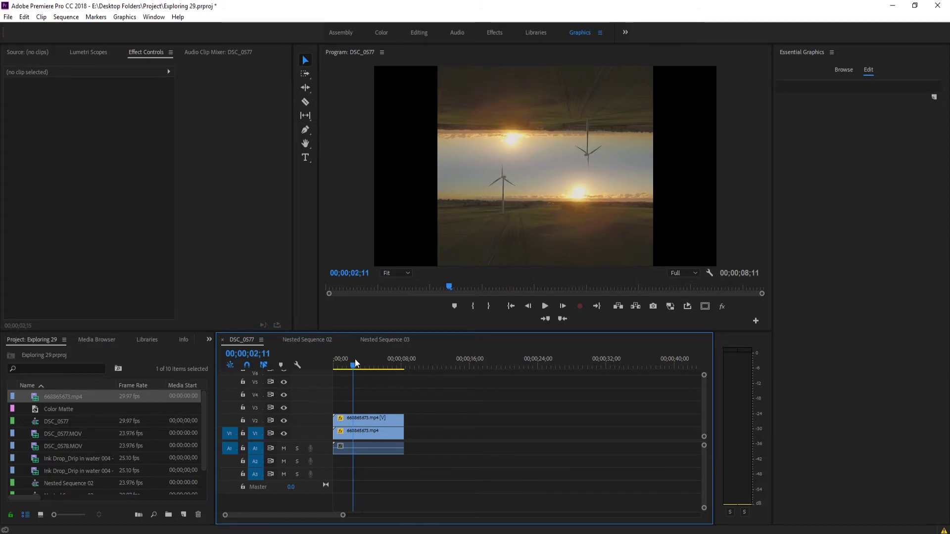
pyautogui.moveTo(355, 360)
pyautogui.mouseDown()
pyautogui.moveTo(390, 365)
pyautogui.moveTo(345, 370)
pyautogui.moveTo(383, 372)
pyautogui.moveTo(354, 374)
pyautogui.moveTo(383, 373)
pyautogui.moveTo(370, 371)
pyautogui.mouseUp()
pyautogui.click(483, 216)
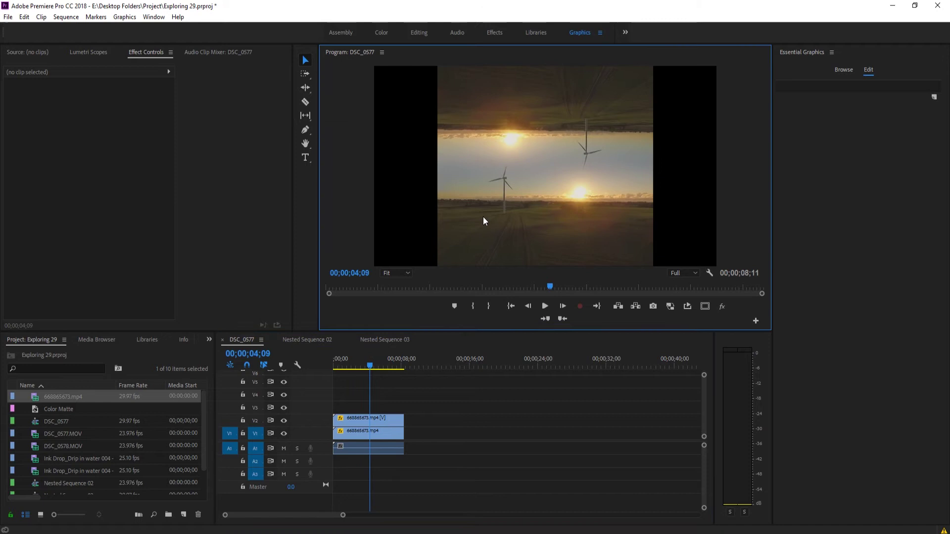
pyautogui.press('`')
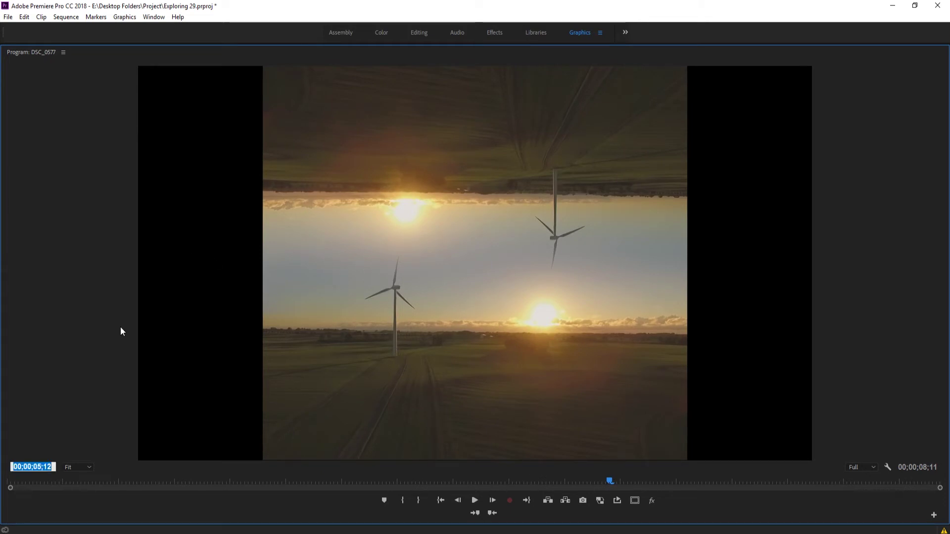
pyautogui.press('Escape')
pyautogui.press('`')
pyautogui.moveTo(399, 358); pyautogui.dragTo(381, 368)
pyautogui.click(383, 426)
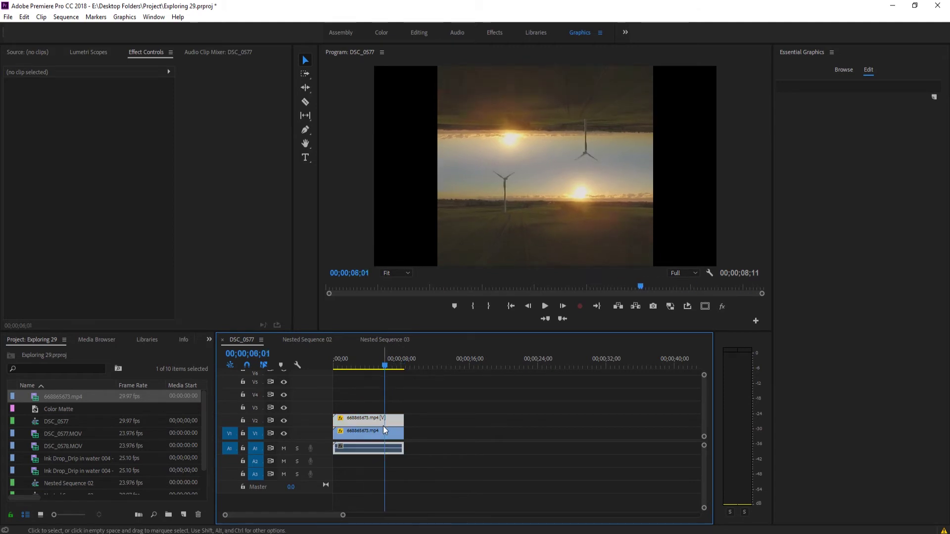
# - Turn on Reverse Speed for the V2 copy via Speed/Duration, making it -100%
pyautogui.rightClick(375, 422)
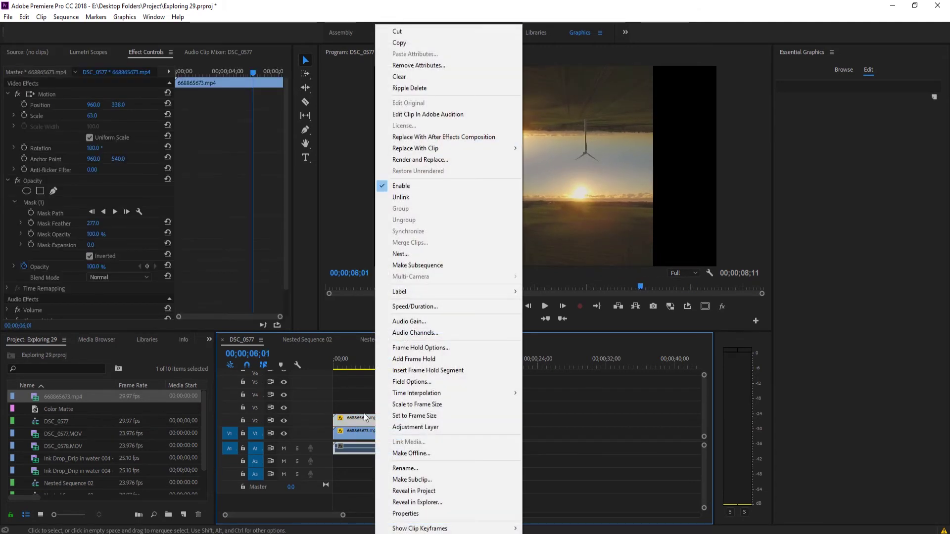
pyautogui.click(420, 309)
pyautogui.click(426, 271)
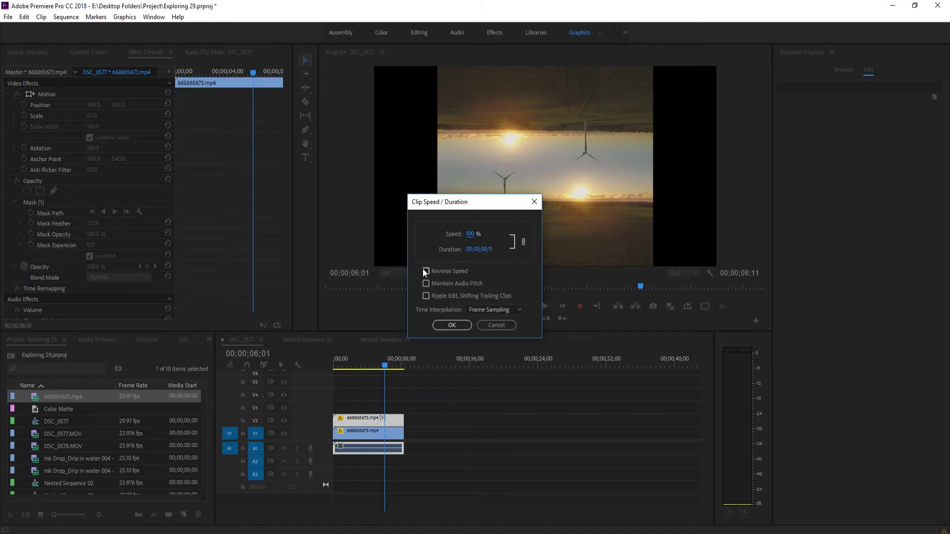
pyautogui.click(449, 326)
# - Play back the reversed sequence, then select both turbine clips
pyautogui.moveTo(384, 366); pyautogui.dragTo(336, 369)
pyautogui.press('space')
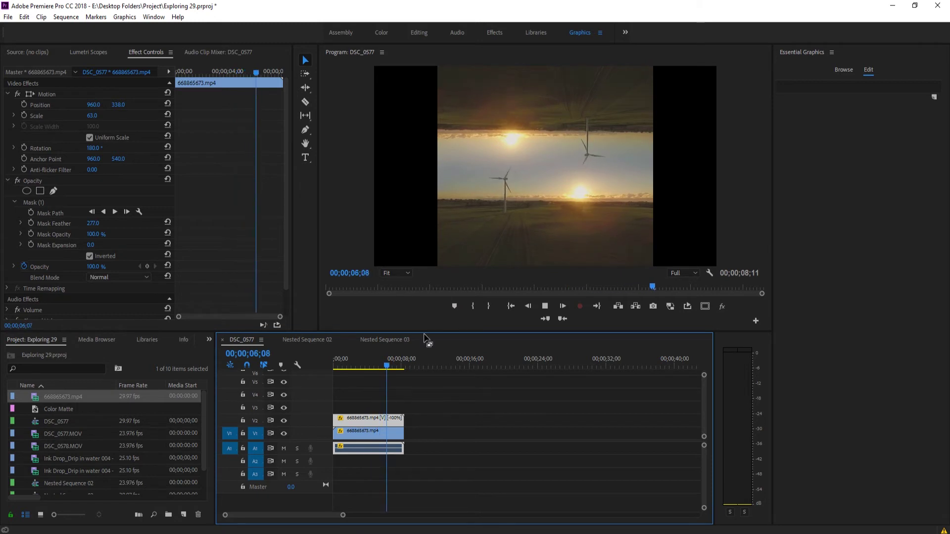
pyautogui.press('space')
pyautogui.moveTo(384, 359); pyautogui.dragTo(363, 368)
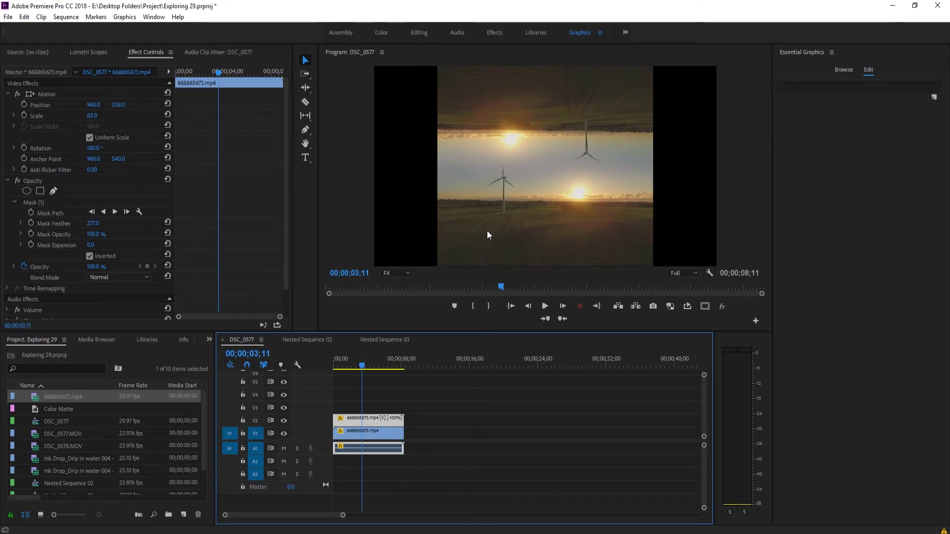
pyautogui.moveTo(375, 366)
pyautogui.mouseDown()
pyautogui.moveTo(395, 367)
pyautogui.moveTo(364, 367)
pyautogui.mouseUp()
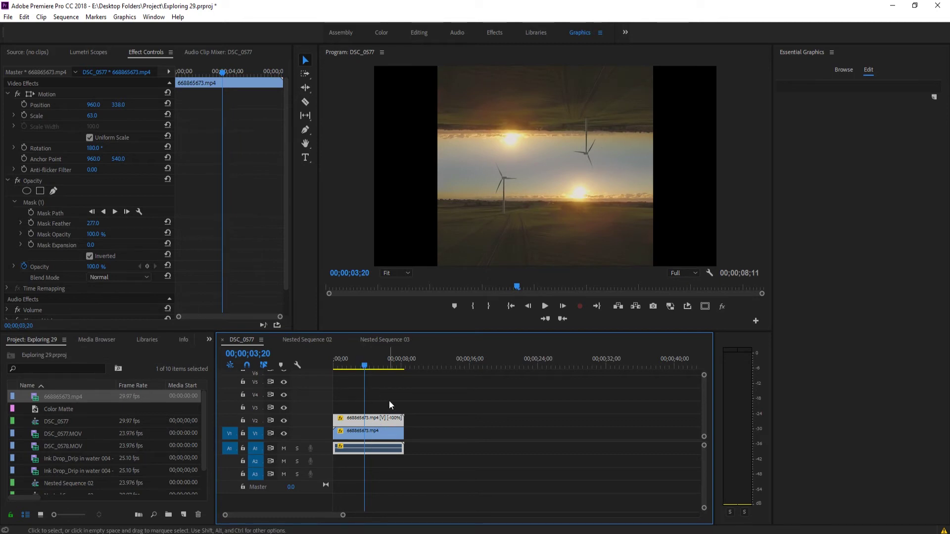
pyautogui.moveTo(411, 396); pyautogui.dragTo(343, 480)
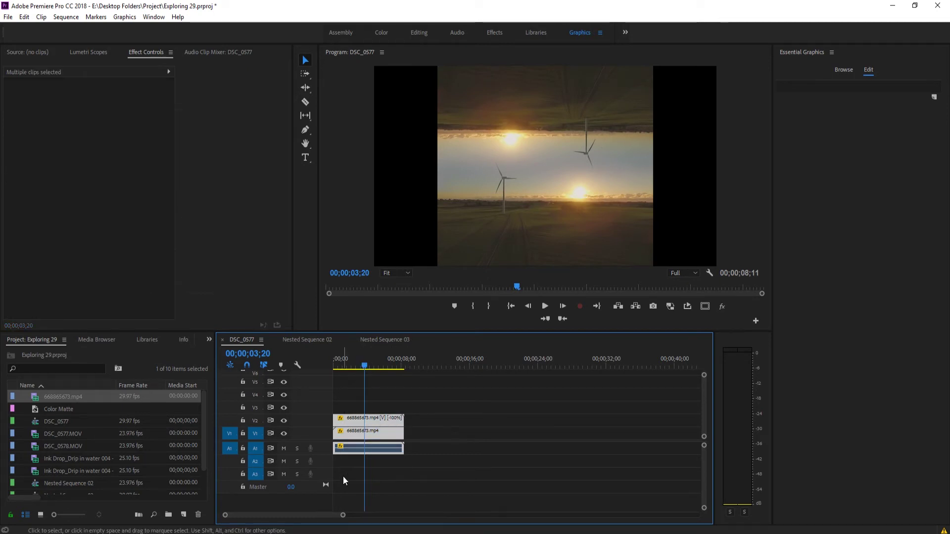
# - Nest the two selected turbine clips into a sequence named 'Parralax'
pyautogui.rightClick(376, 418)
pyautogui.click(411, 270)
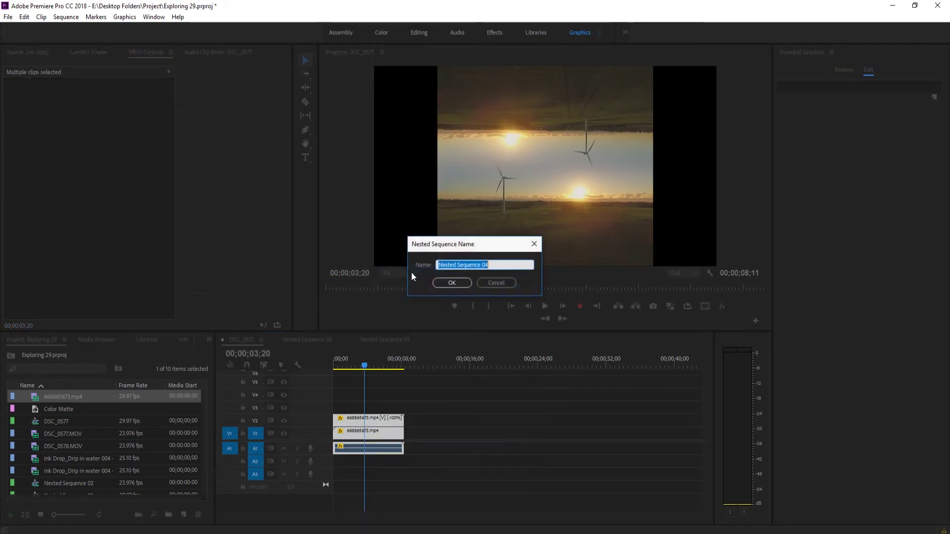
pyautogui.click(446, 285)
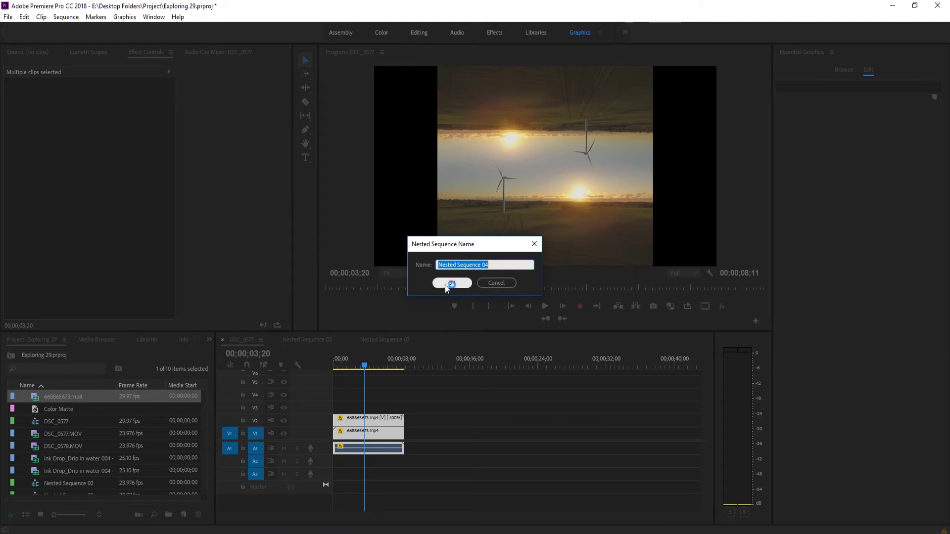
pyautogui.write('Parralax')
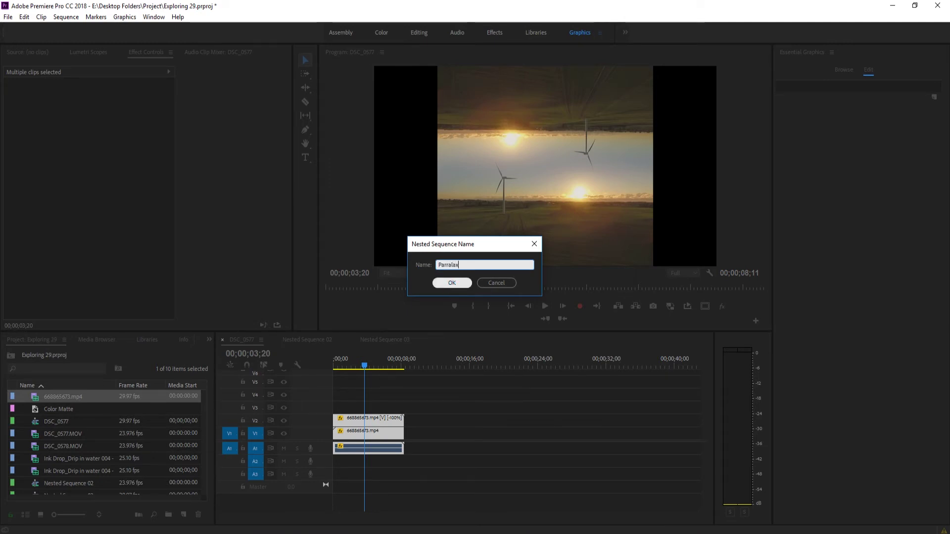
pyautogui.click(445, 285)
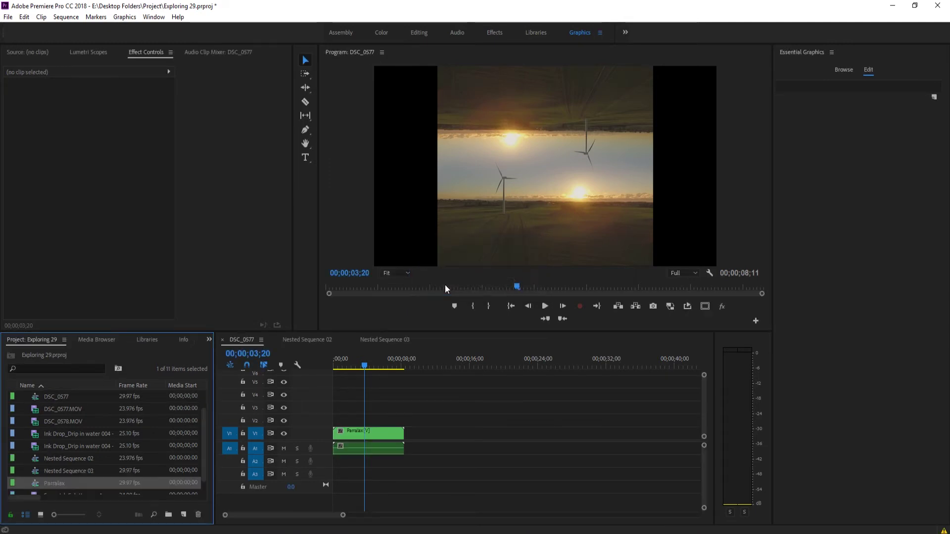
# - Scale the Parralax nested clip to 165 and scrub to confirm it fills the frame width
pyautogui.click(362, 432)
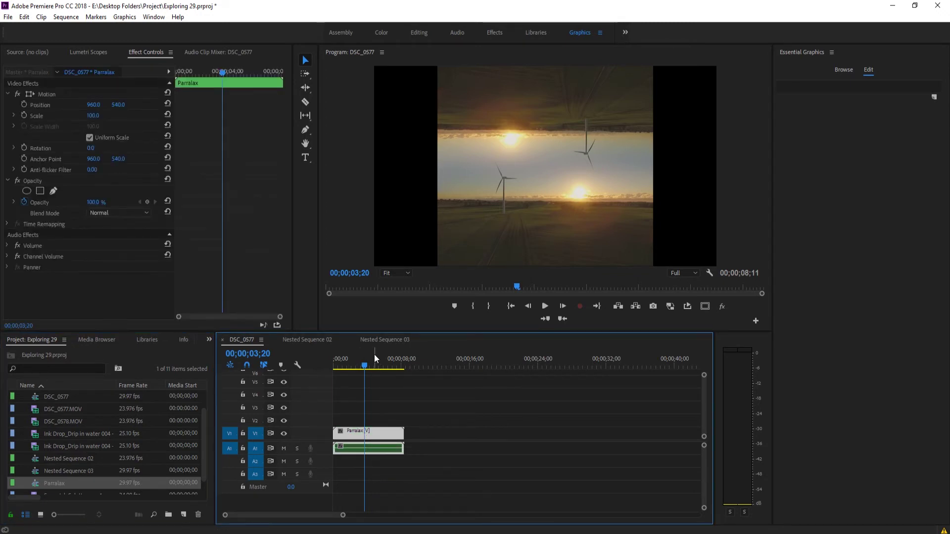
pyautogui.moveTo(364, 367); pyautogui.dragTo(348, 387)
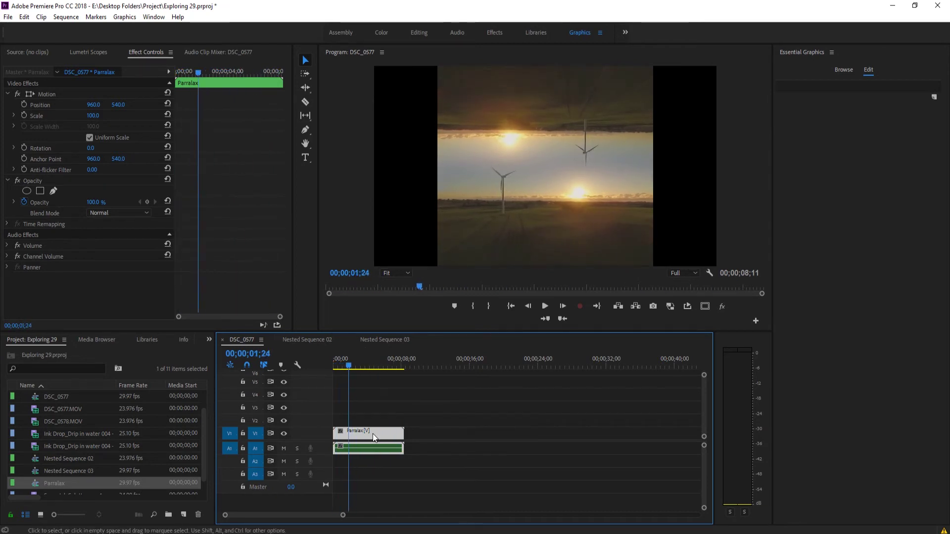
pyautogui.moveTo(93, 108); pyautogui.dragTo(185, 240)
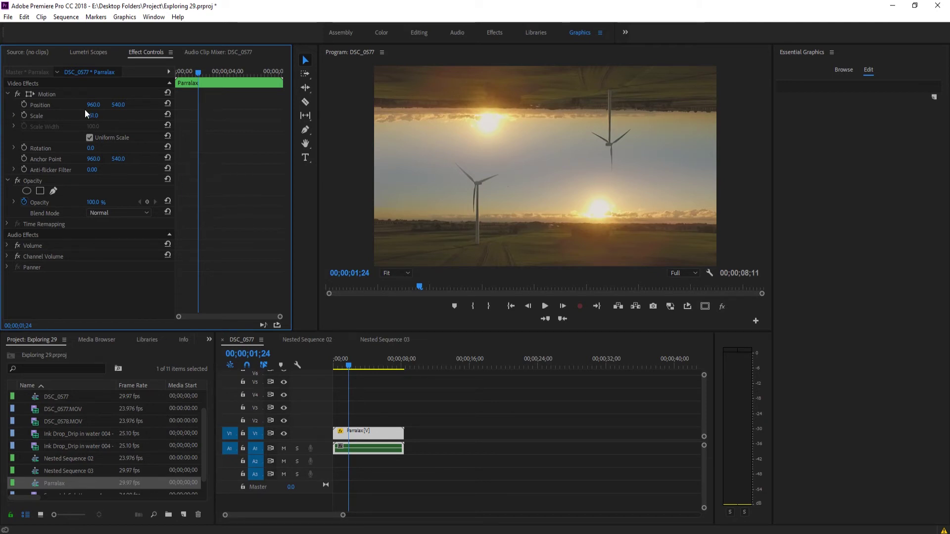
pyautogui.moveTo(92, 115); pyautogui.dragTo(126, 117)
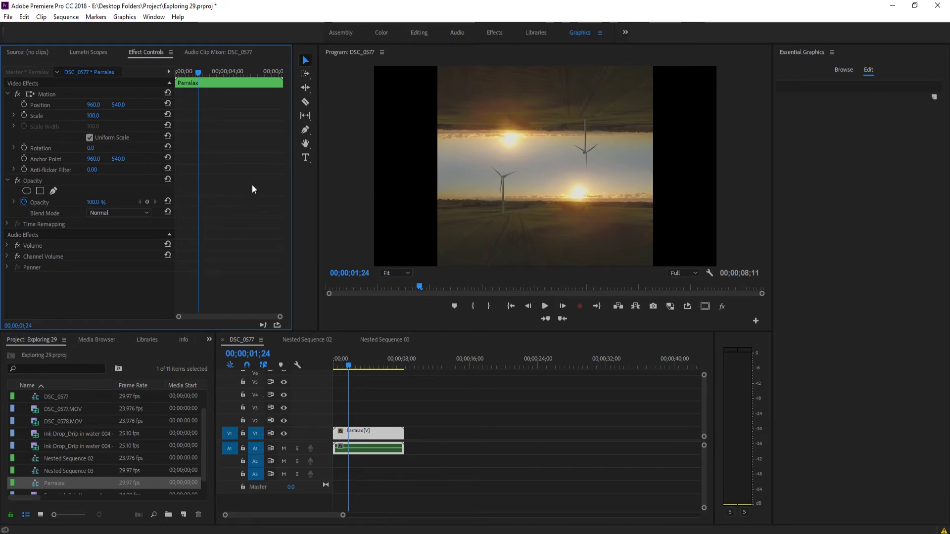
pyautogui.moveTo(93, 115); pyautogui.dragTo(125, 115)
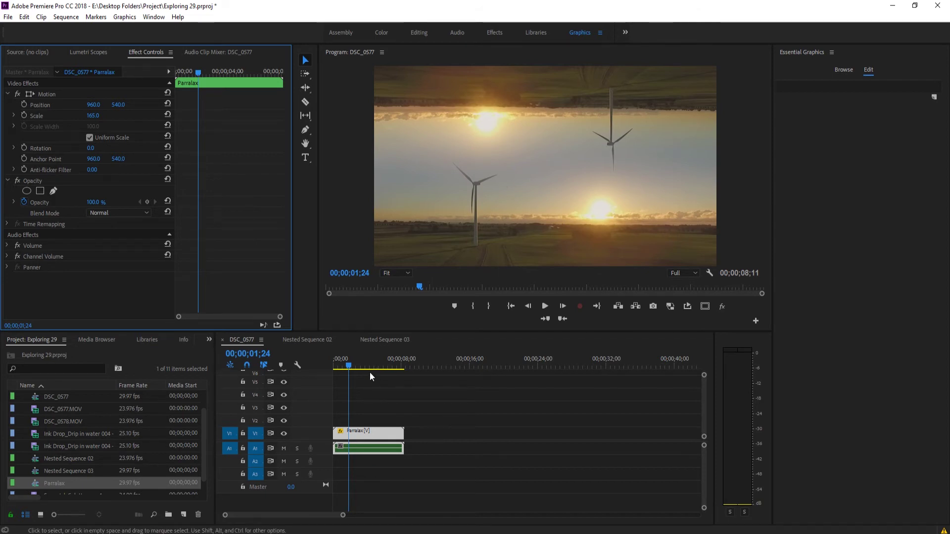
pyautogui.moveTo(342, 362)
pyautogui.mouseDown()
pyautogui.moveTo(375, 363)
pyautogui.moveTo(328, 376)
pyautogui.mouseUp()
pyautogui.press('Return')
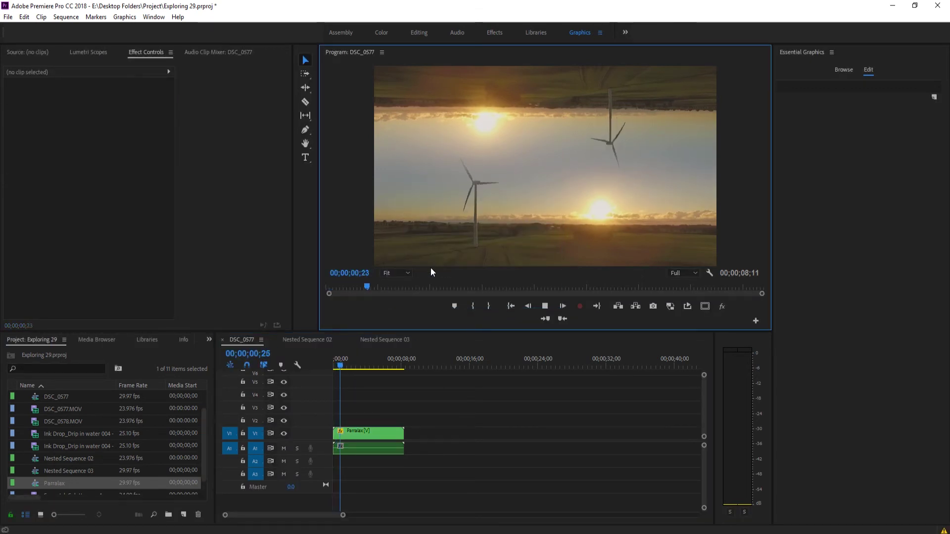
pyautogui.press('`')
pyautogui.press('space')
pyautogui.moveTo(250, 475); pyautogui.dragTo(91, 495)
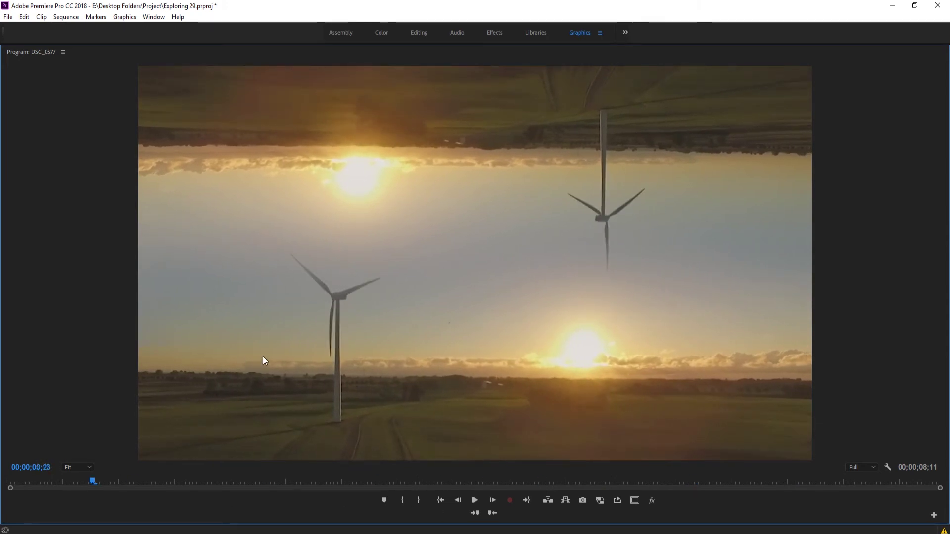
pyautogui.press('`')
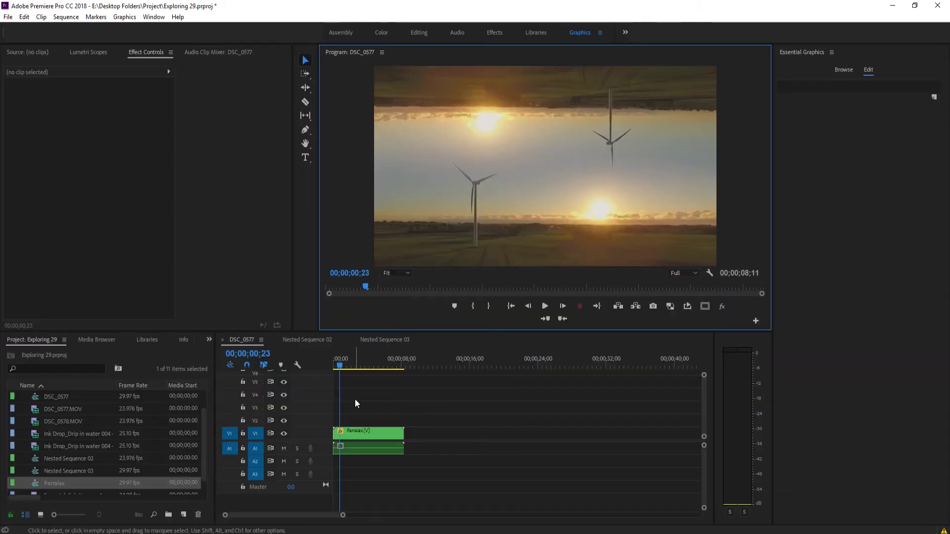
# - Set starting Scale and Rotation keyframes on the Parralax clip
pyautogui.click(359, 433)
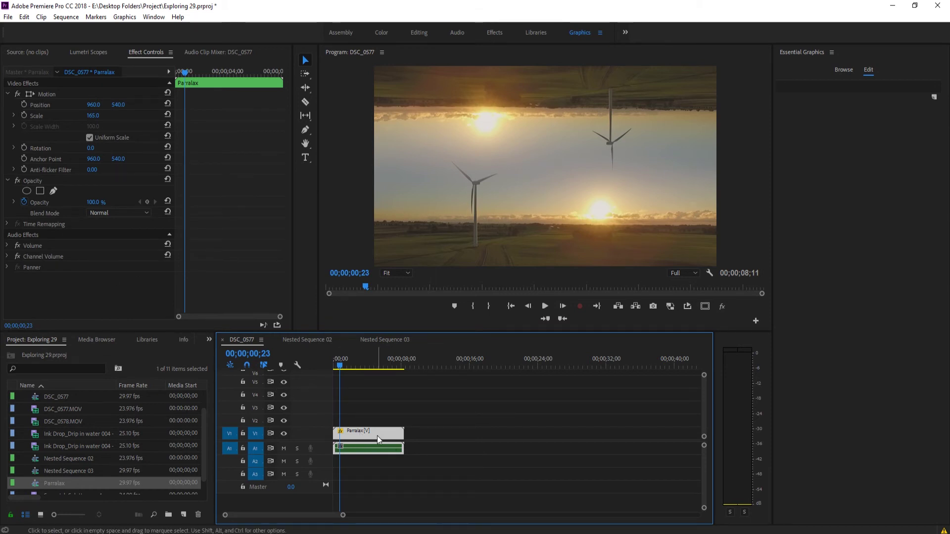
pyautogui.click(24, 115)
pyautogui.click(24, 147)
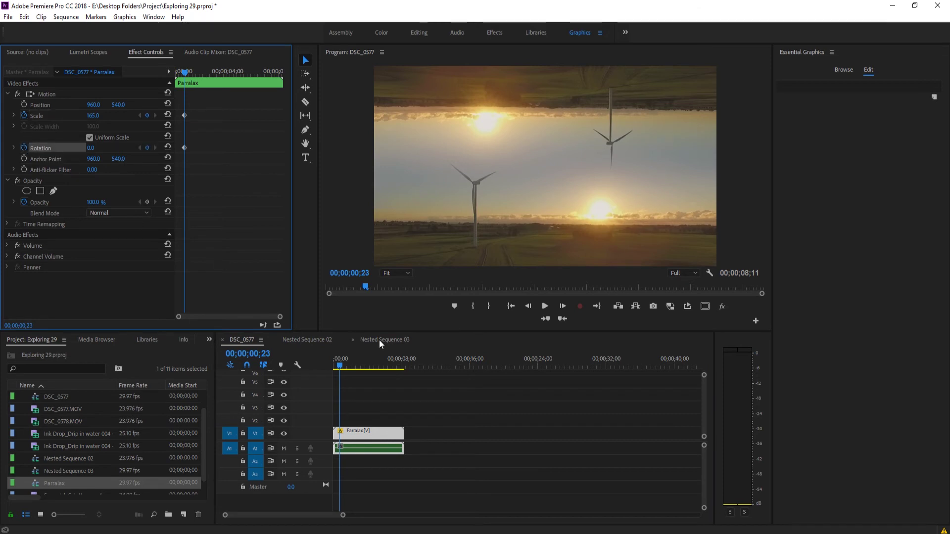
# - At 6;01, set Rotation to 53° and Scale to about 206, then preview the animation
pyautogui.moveTo(339, 360); pyautogui.dragTo(387, 372)
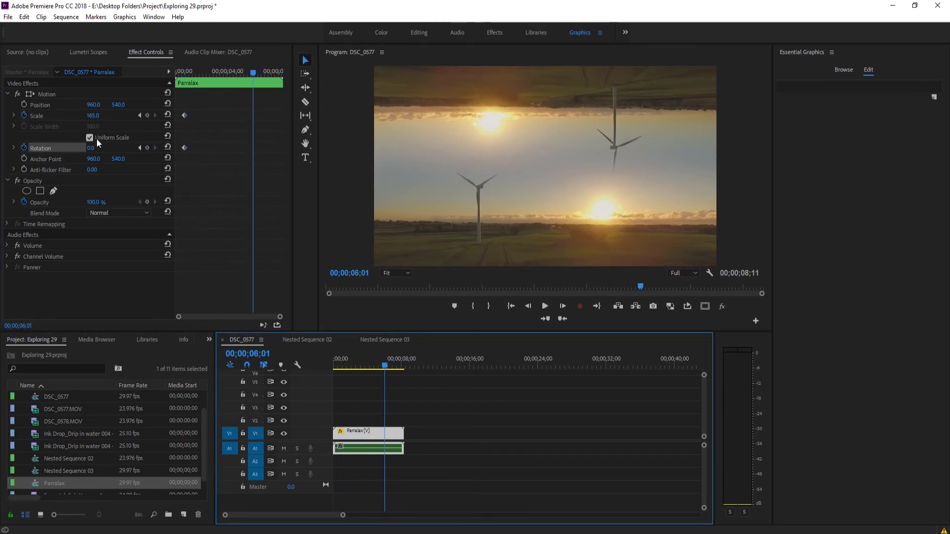
pyautogui.moveTo(91, 148); pyautogui.dragTo(117, 148)
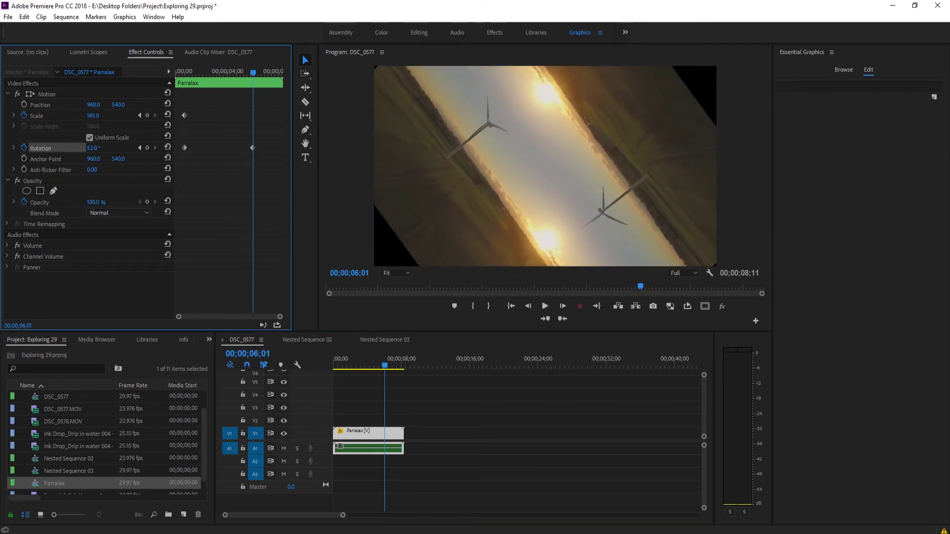
pyautogui.moveTo(92, 118); pyautogui.dragTo(113, 118)
pyautogui.moveTo(385, 366)
pyautogui.mouseDown()
pyautogui.moveTo(341, 367)
pyautogui.moveTo(382, 368)
pyautogui.mouseUp()
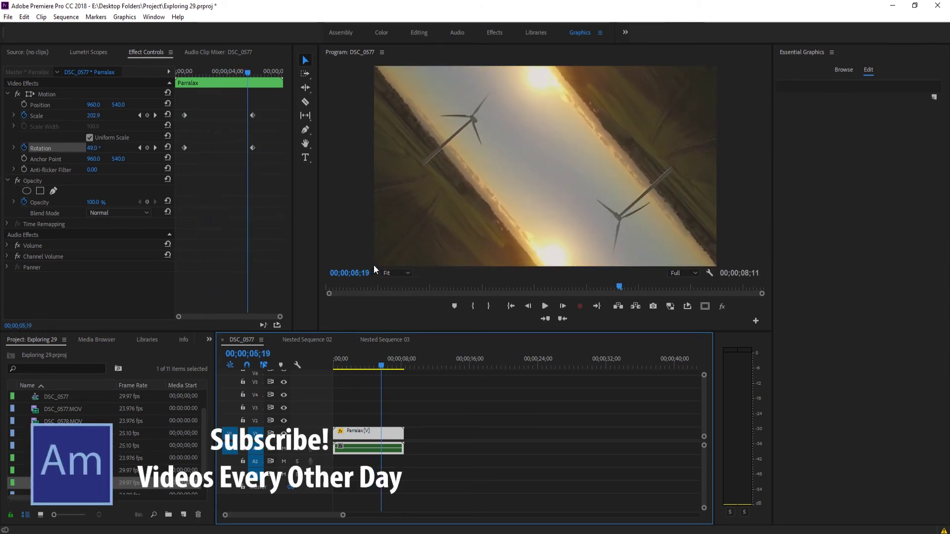
pyautogui.moveTo(388, 359); pyautogui.dragTo(384, 317)
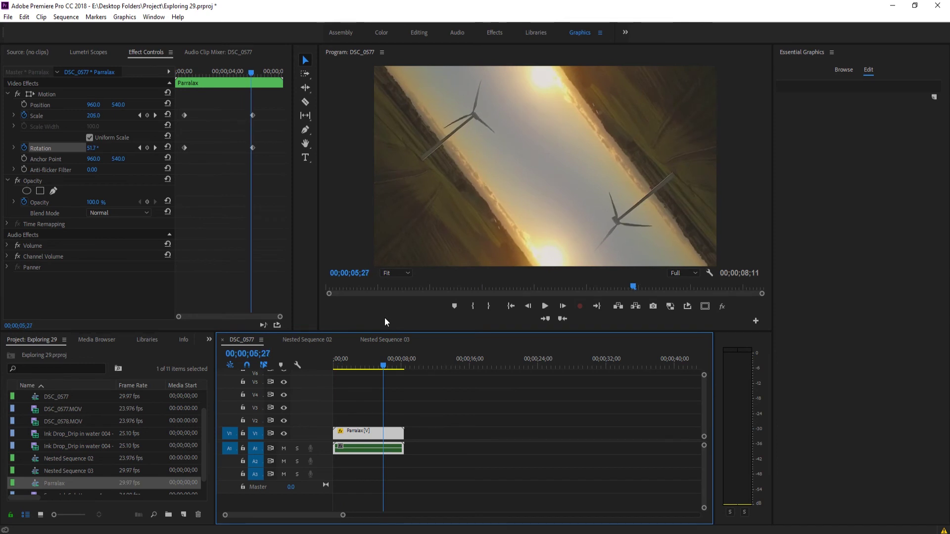
# - Change the end keyframe to Scale 219.7, Rotation about 65° and Position Y 488
pyautogui.click(155, 115)
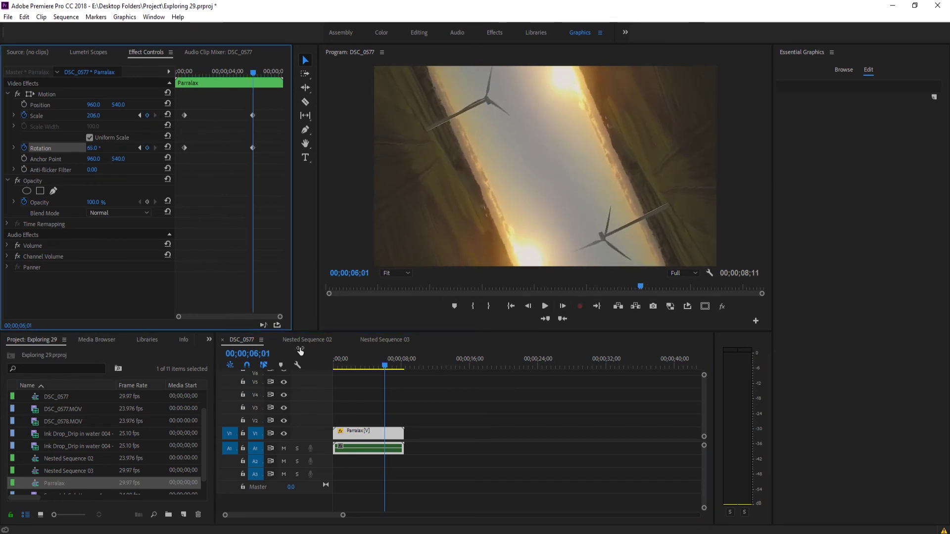
pyautogui.click(373, 367)
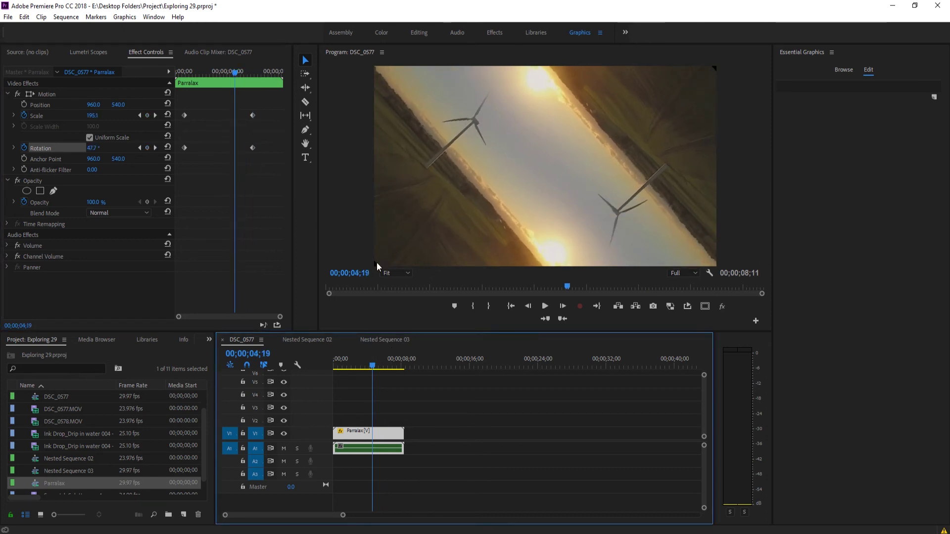
pyautogui.moveTo(236, 74); pyautogui.dragTo(253, 88)
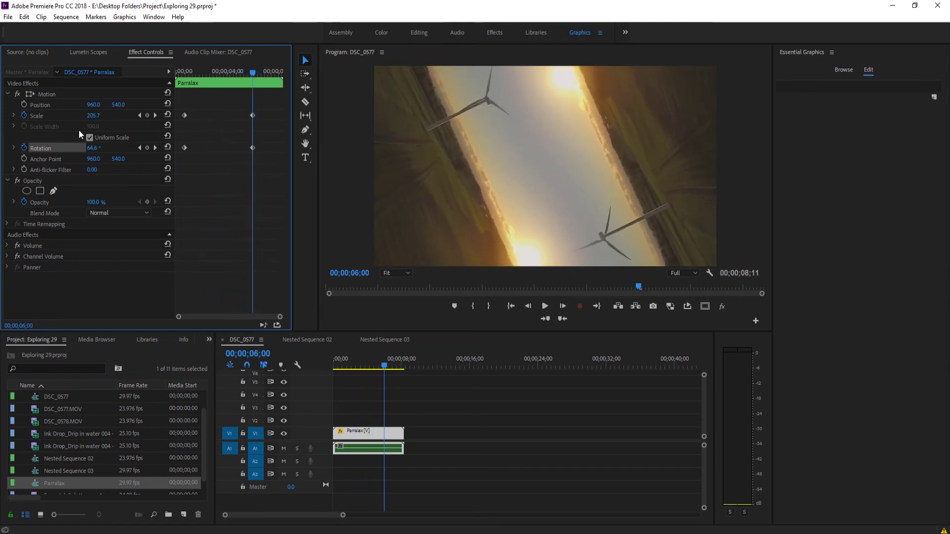
pyautogui.moveTo(97, 116); pyautogui.dragTo(62, 106)
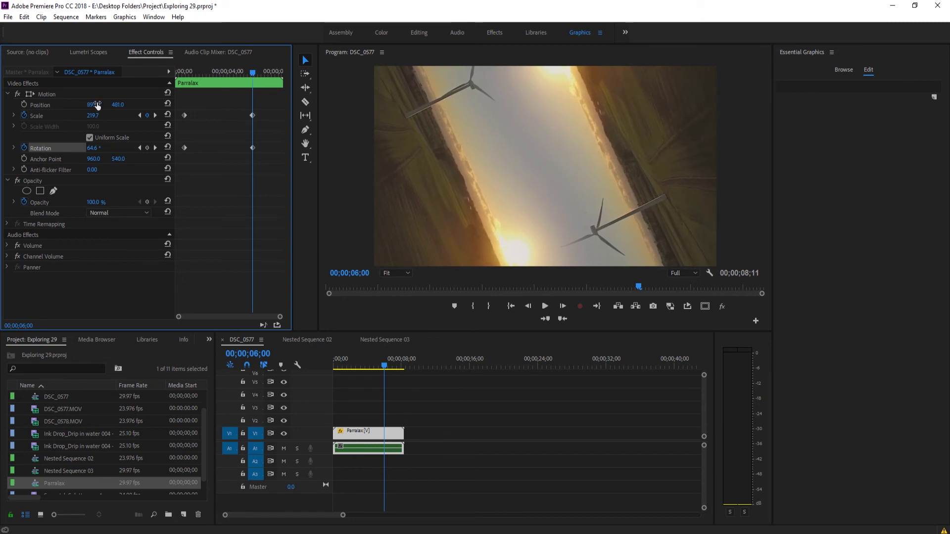
# - Restore Position X to 960, then play and scrub the rotate-and-zoom animation to the end keyframe
pyautogui.click(335, 360)
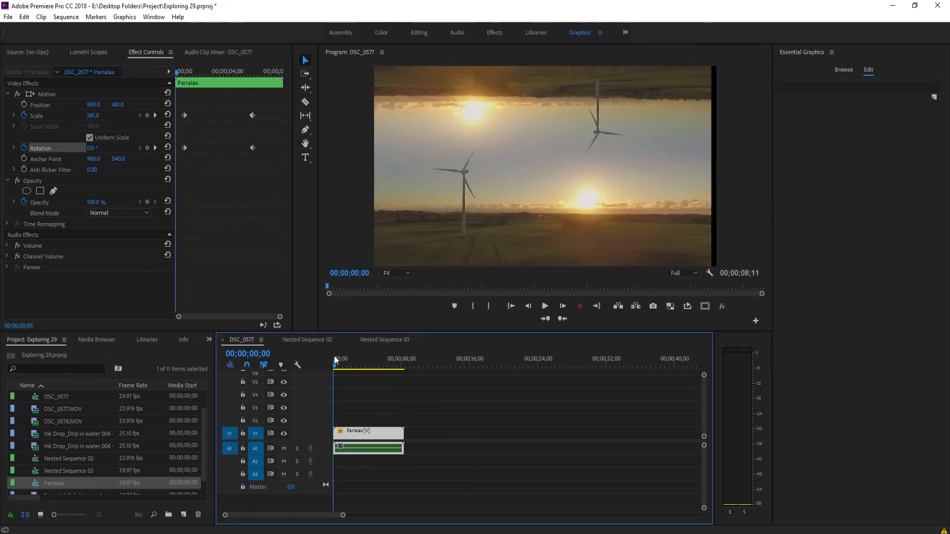
pyautogui.hotkey('ctrl', 'z')
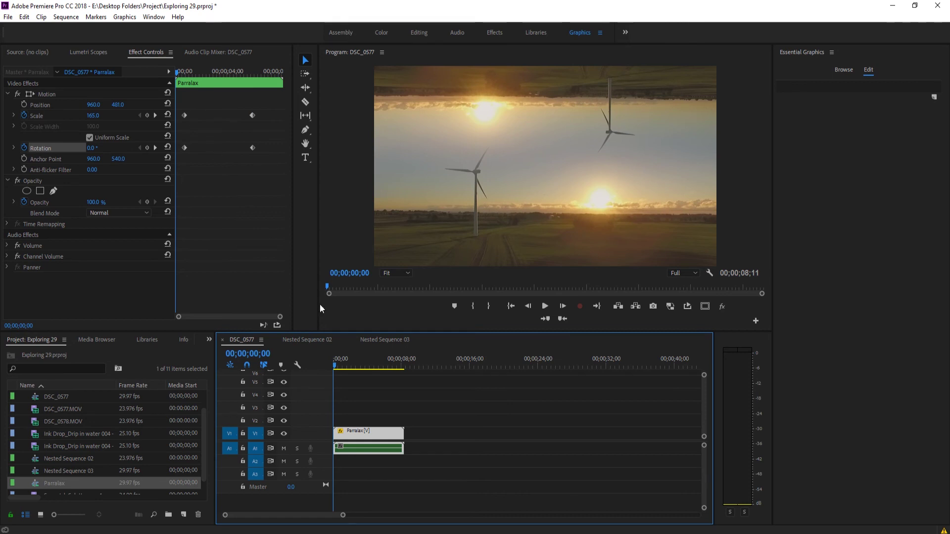
pyautogui.press('space')
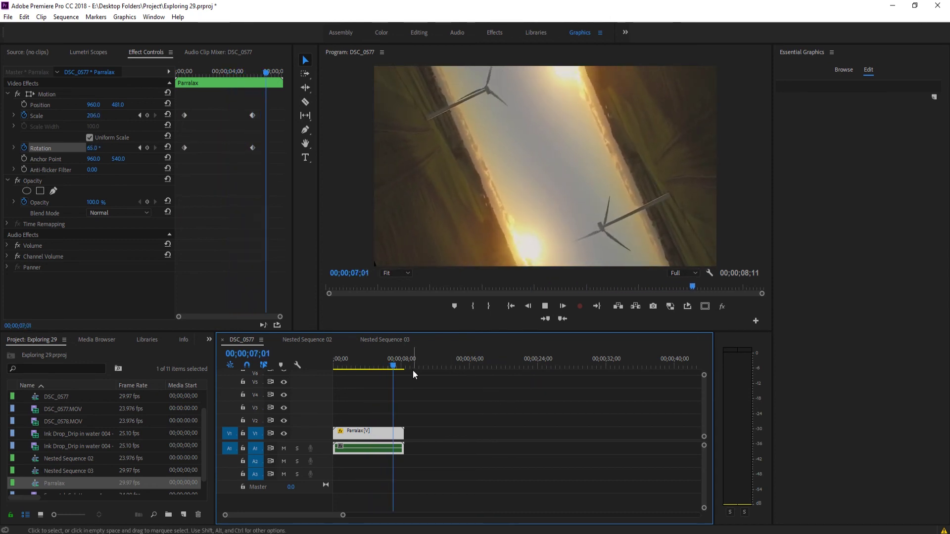
pyautogui.moveTo(393, 358); pyautogui.dragTo(385, 357)
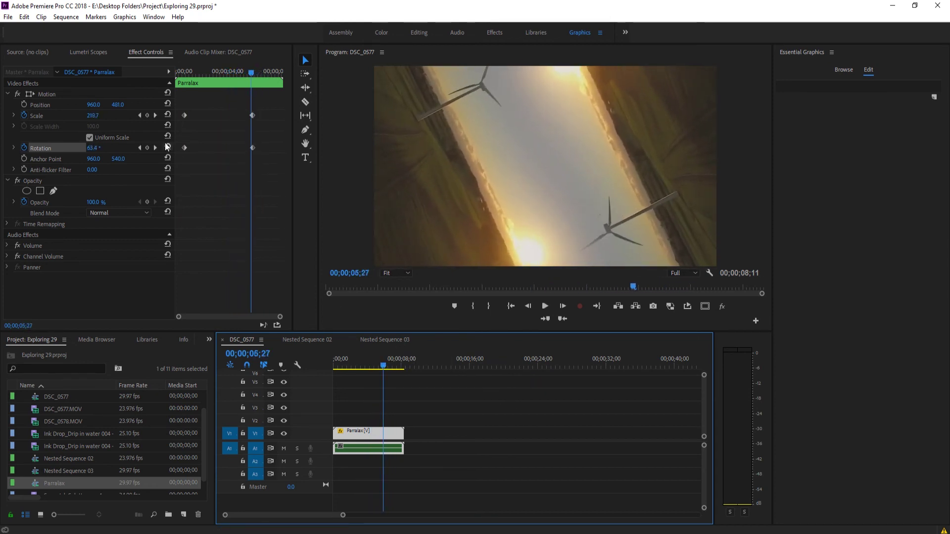
pyautogui.click(154, 114)
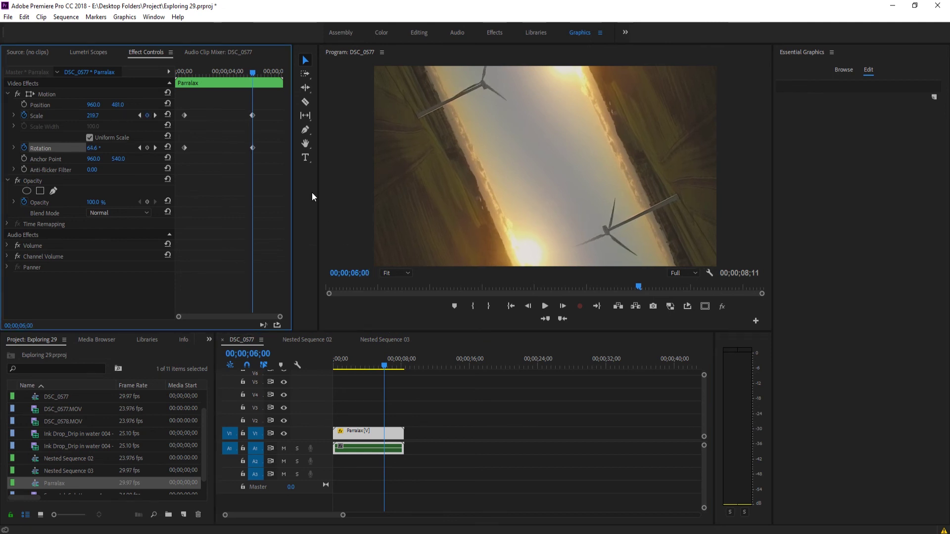
pyautogui.moveTo(378, 368)
pyautogui.mouseDown()
pyautogui.moveTo(345, 366)
pyautogui.moveTo(363, 365)
pyautogui.mouseUp()
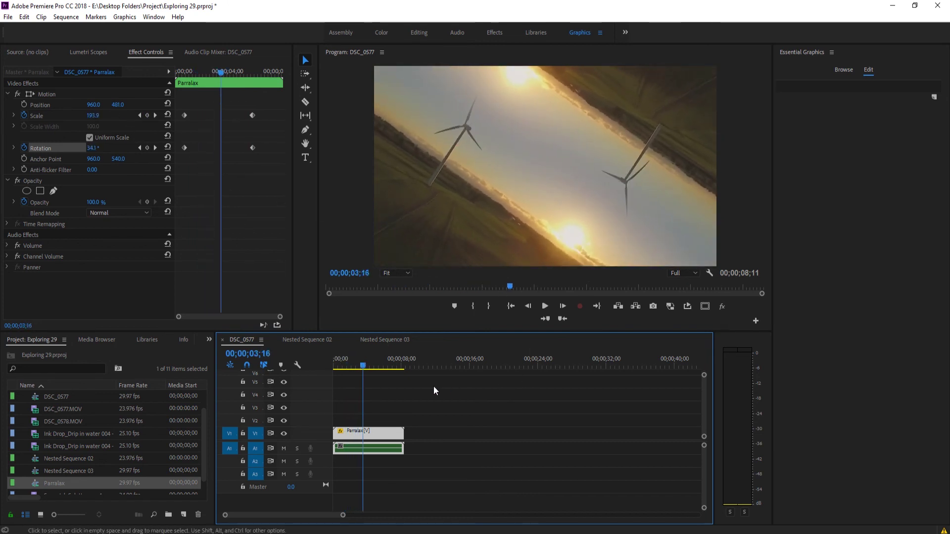
pyautogui.moveTo(375, 368); pyautogui.dragTo(376, 368)
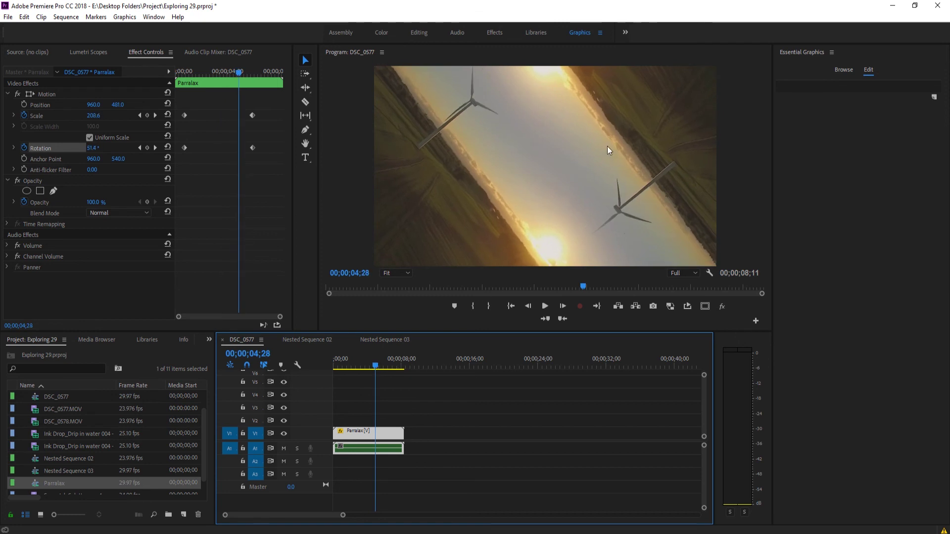